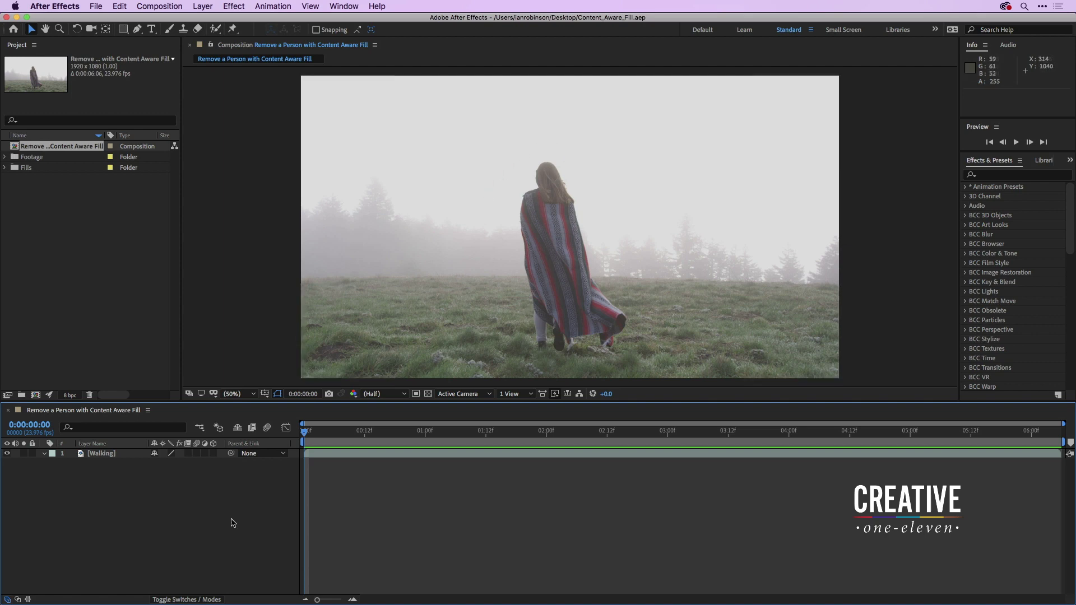
Step: Play through the walking clip and set the composition's work area from 0:00:02:00 to 0:00:04:00
key("space")
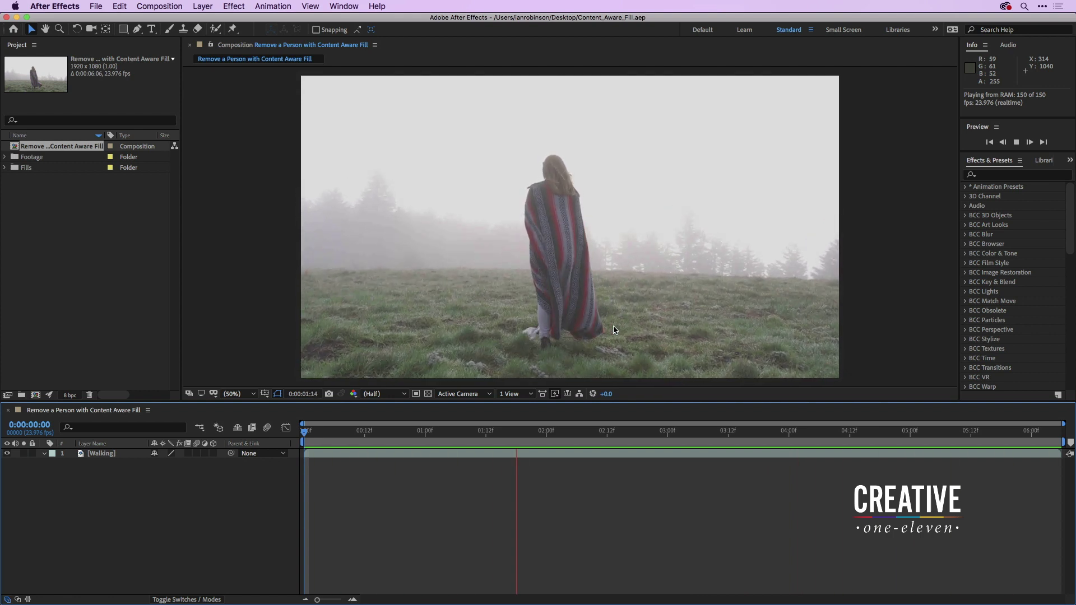
key("space")
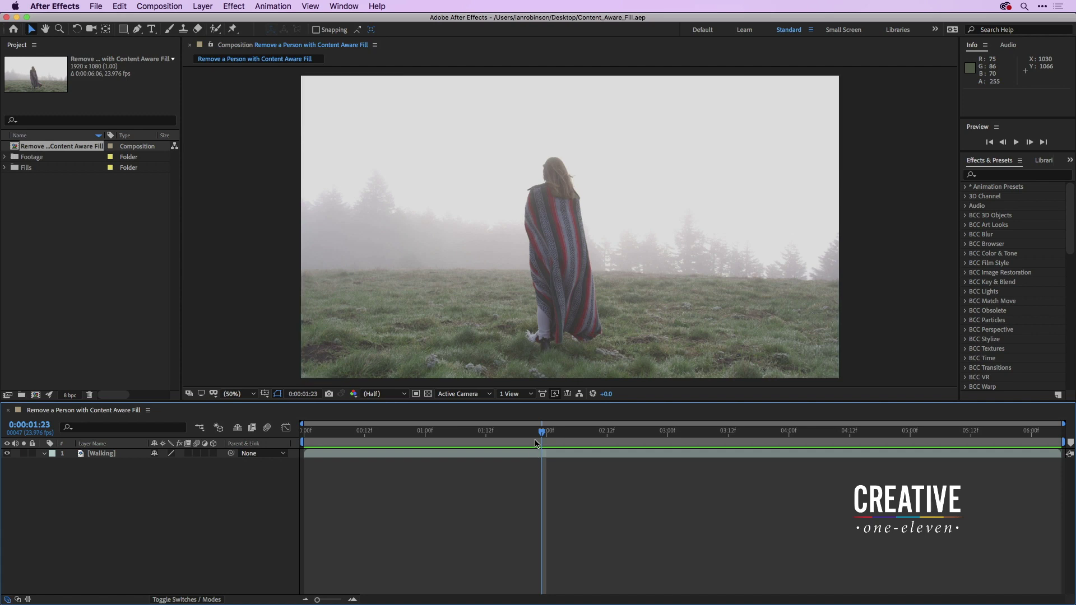
mouse_move(541, 431)
left_mouse_down()
mouse_move(379, 431)
mouse_move(479, 430)
mouse_move(486, 417)
mouse_move(548, 424)
left_mouse_up()
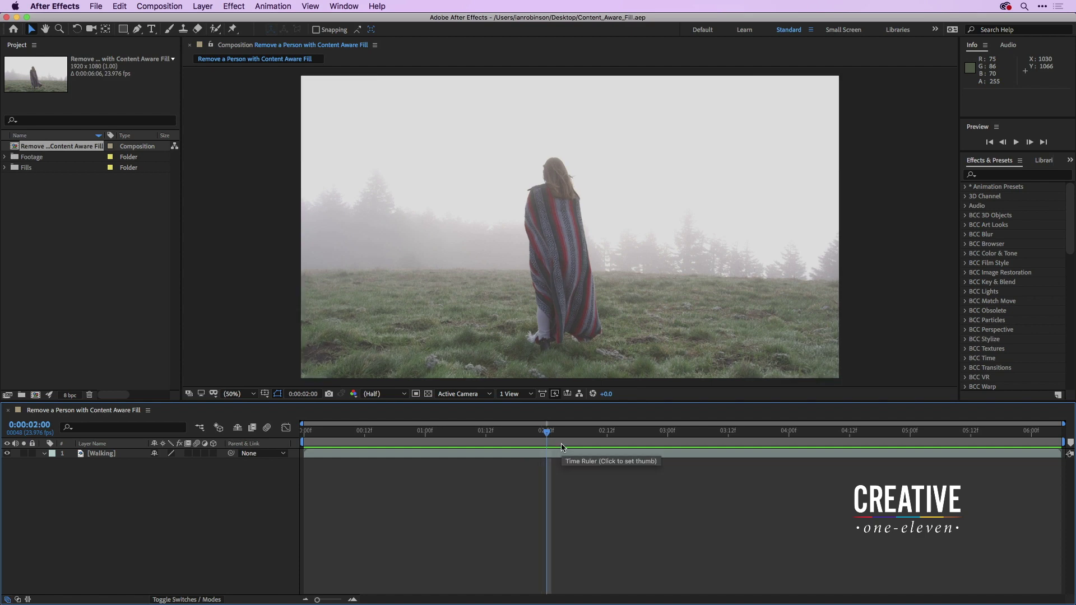
key("b")
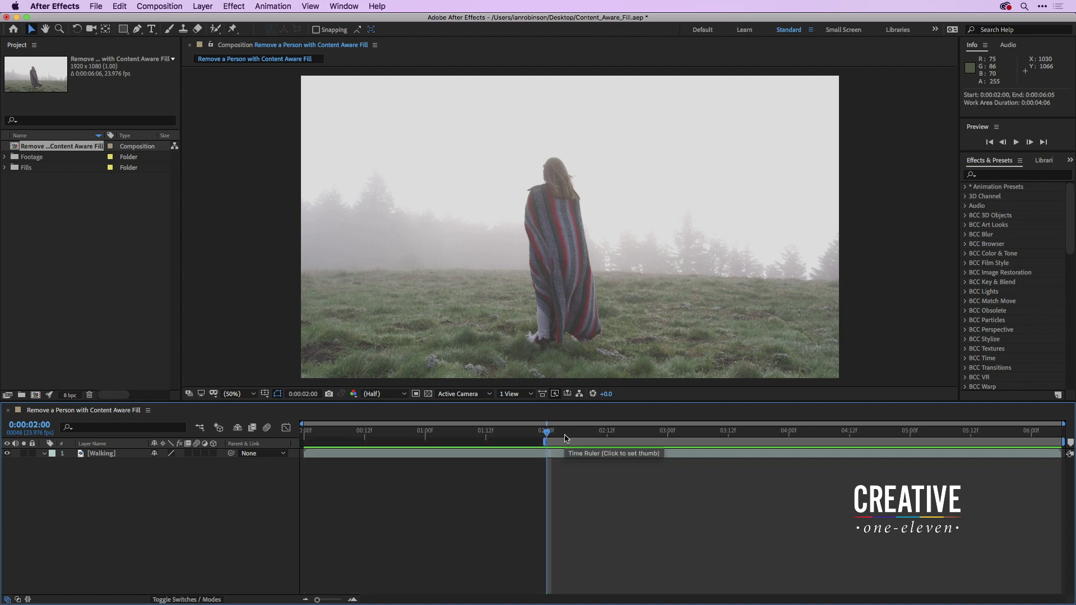
key("space")
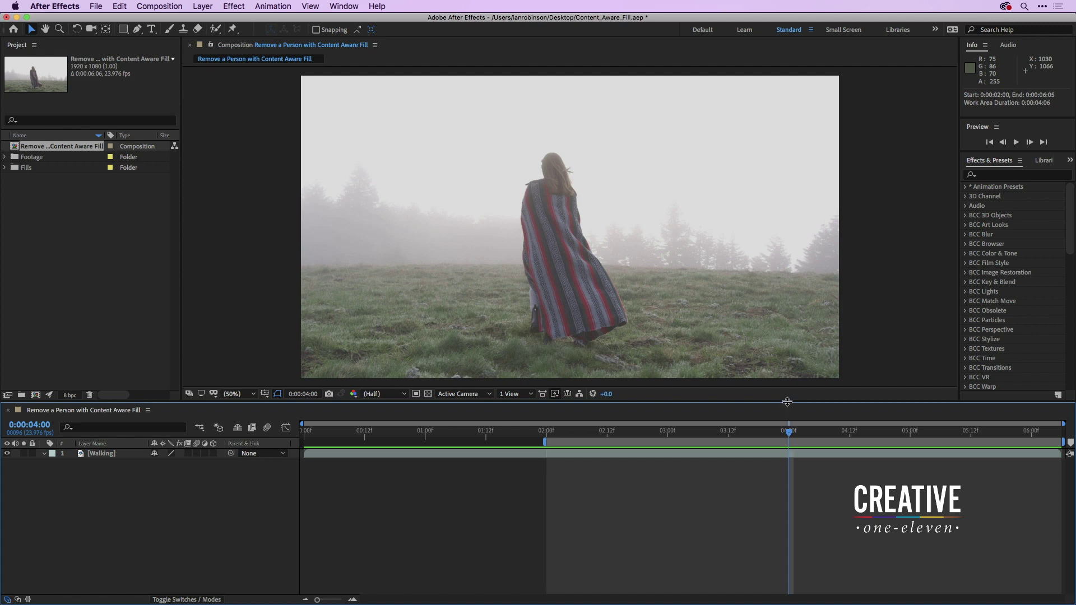
key("n")
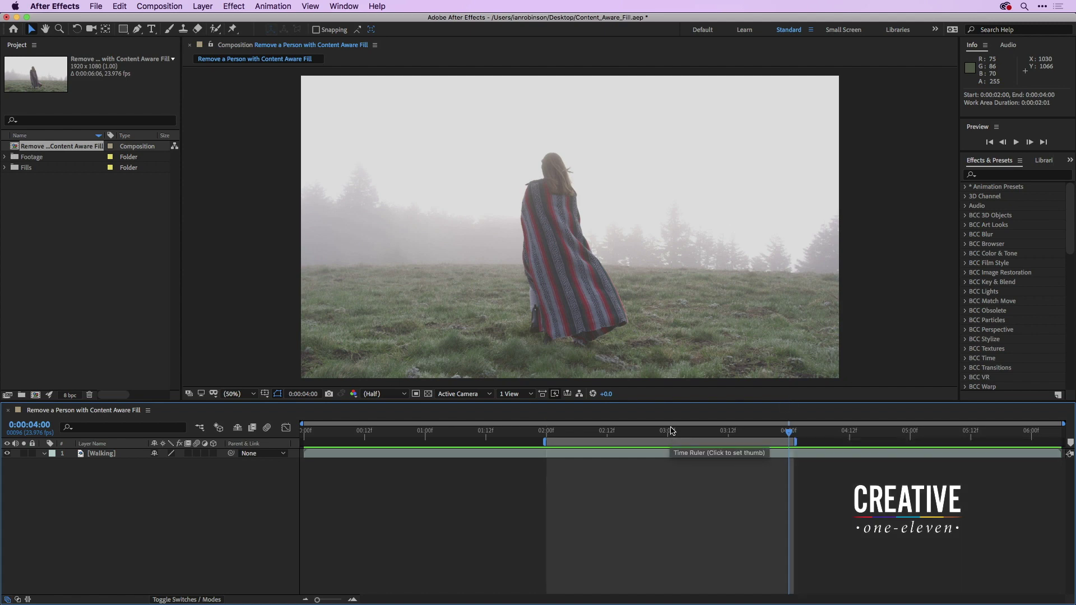
Step: At 0:00:02:00, draw a closed ten-point mask loosely around the person on the Walking layer with the Pen tool
left_click_drag(672, 432, 611, 432)
left_click(545, 424)
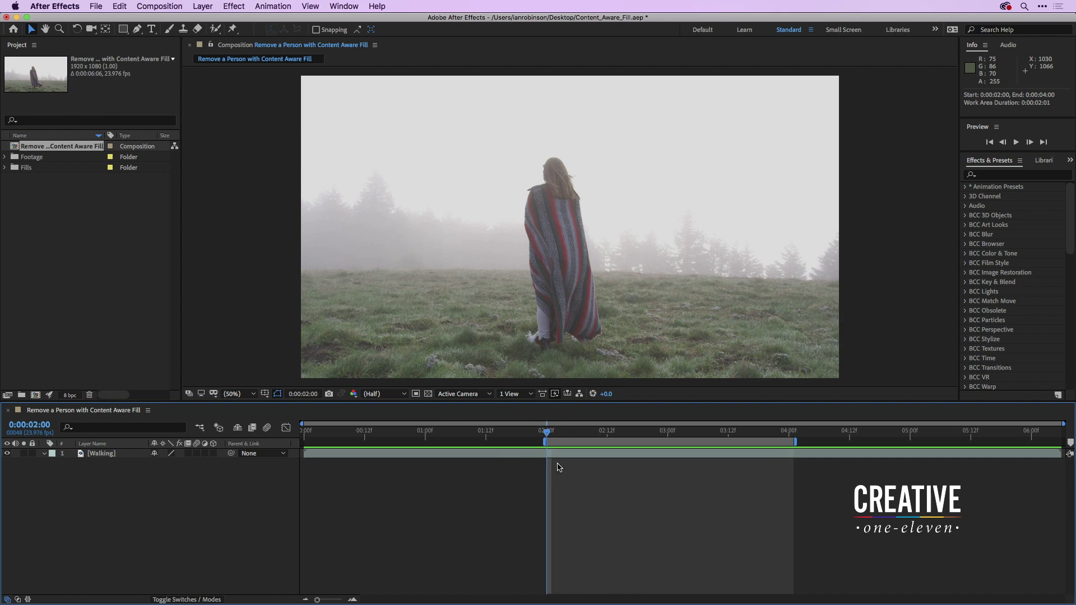
left_click(138, 30)
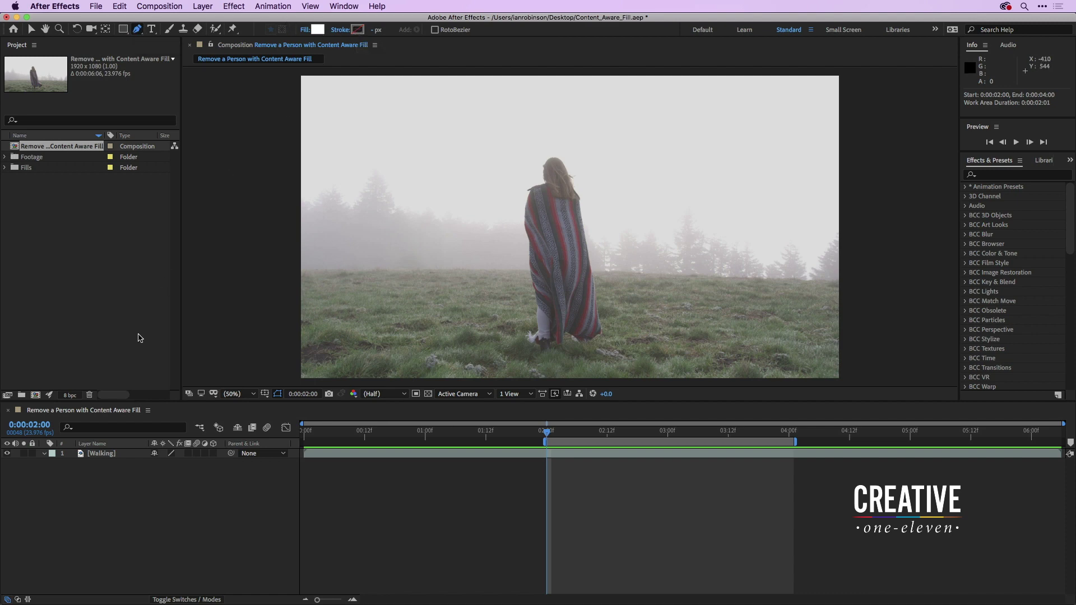
left_click(97, 455)
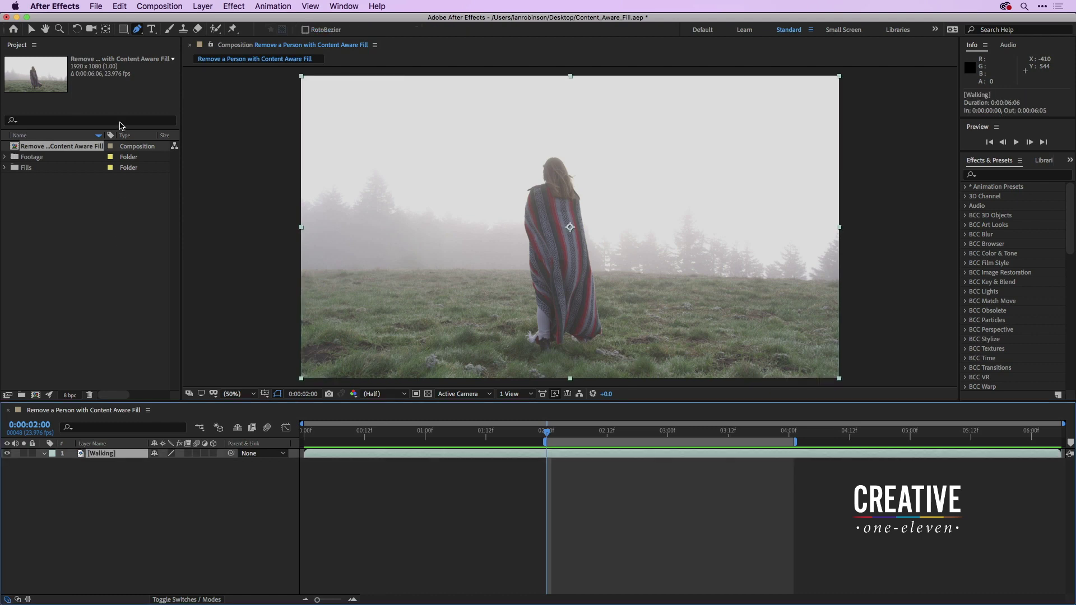
left_click(546, 139)
left_click(500, 179)
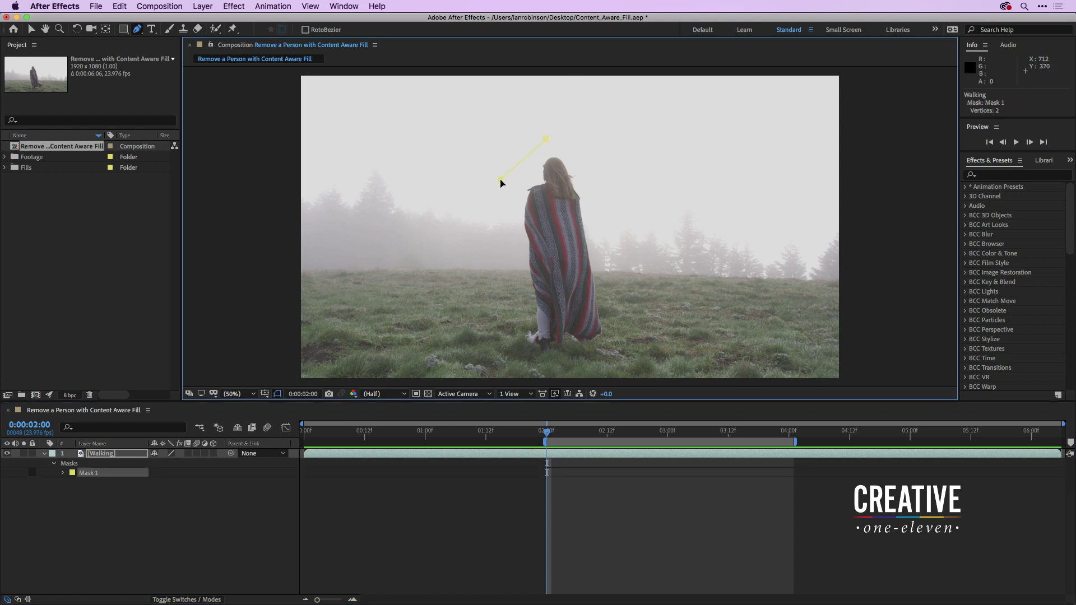
left_click(499, 246)
left_click(505, 299)
left_click(510, 349)
left_click(553, 361)
left_click(619, 355)
left_click(625, 312)
left_click(607, 238)
left_click(595, 166)
left_click(547, 141)
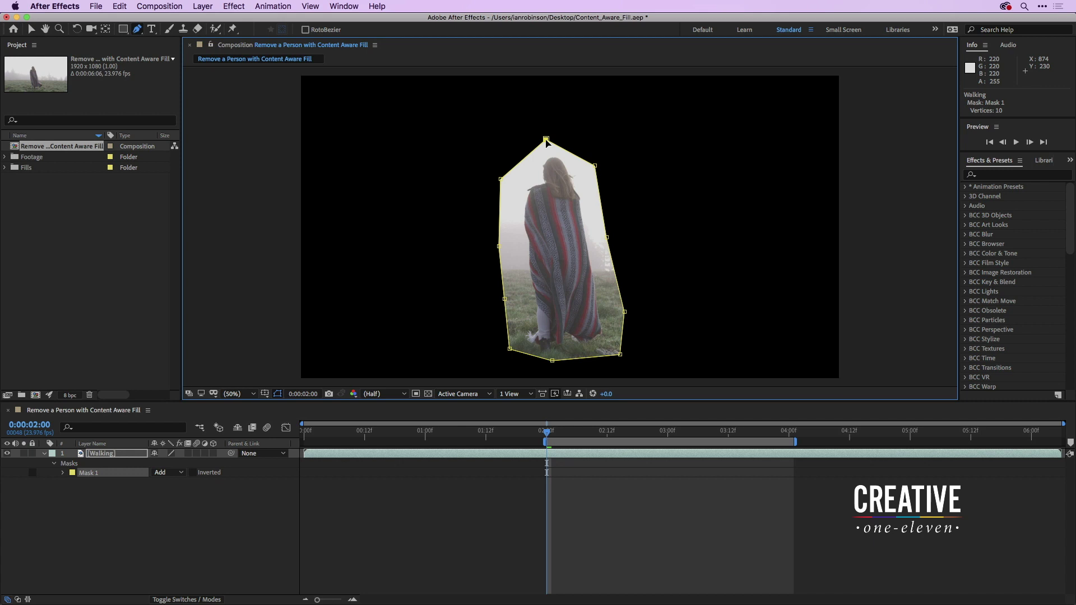
key("v")
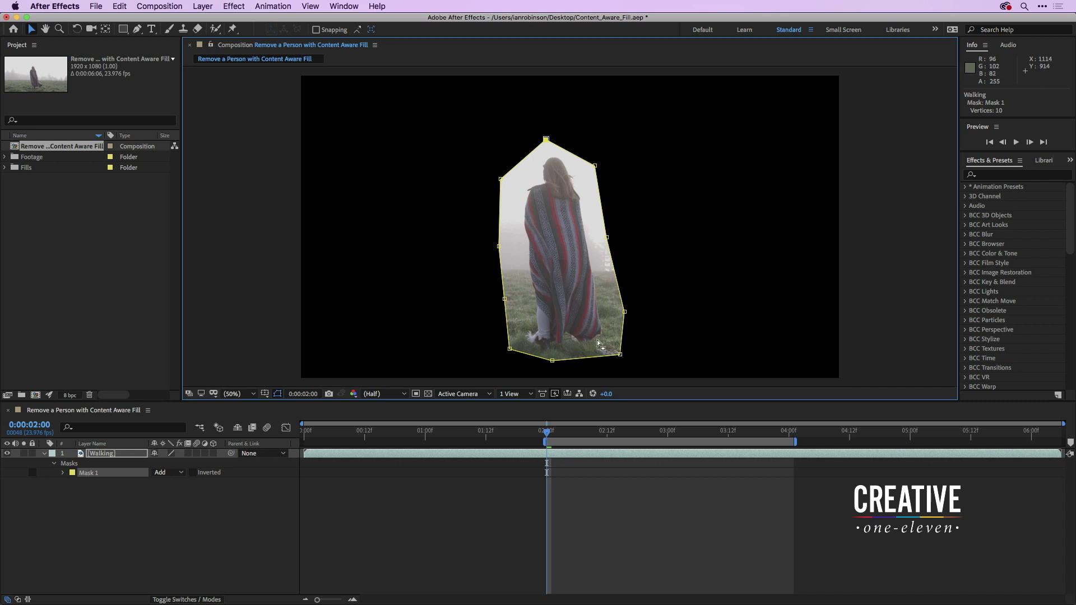
Step: At 0:00:03:19, move the mask's lower-right segment outward to leave more room beside the blanket
left_click(549, 432)
left_click_drag(548, 433, 764, 429)
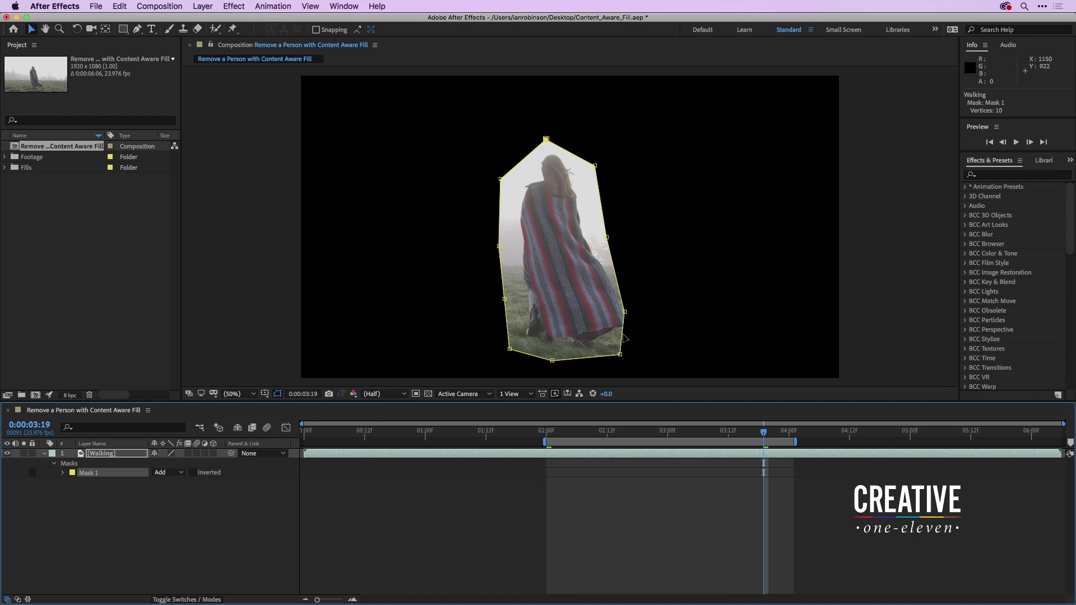
left_click_drag(623, 335, 639, 334)
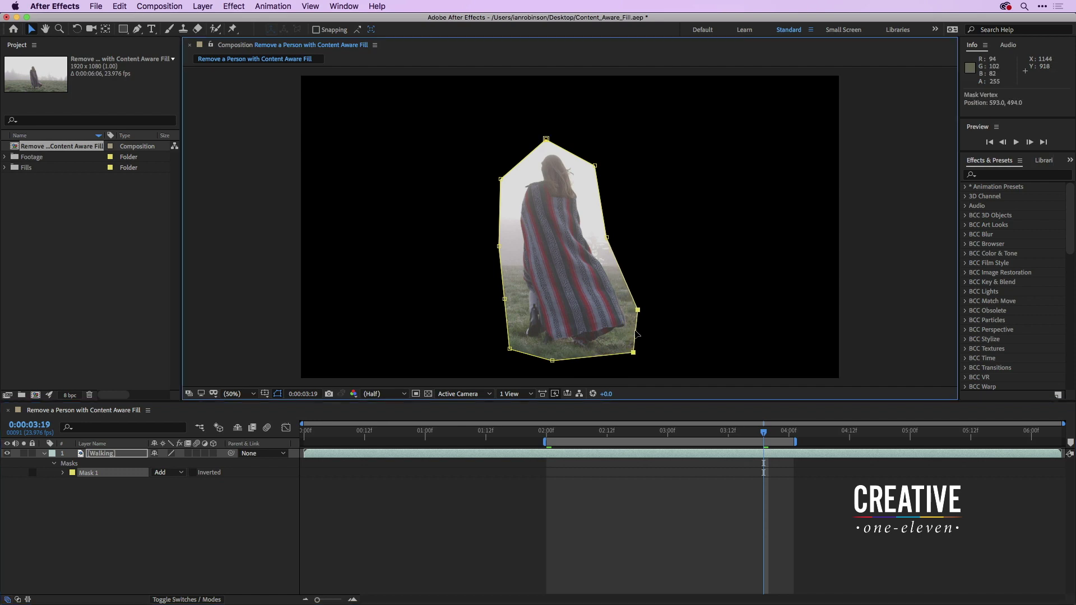
Step: At 0:00:03:00, move the mask's lower-left bottom segment down to leave more room below the feet
key("space")
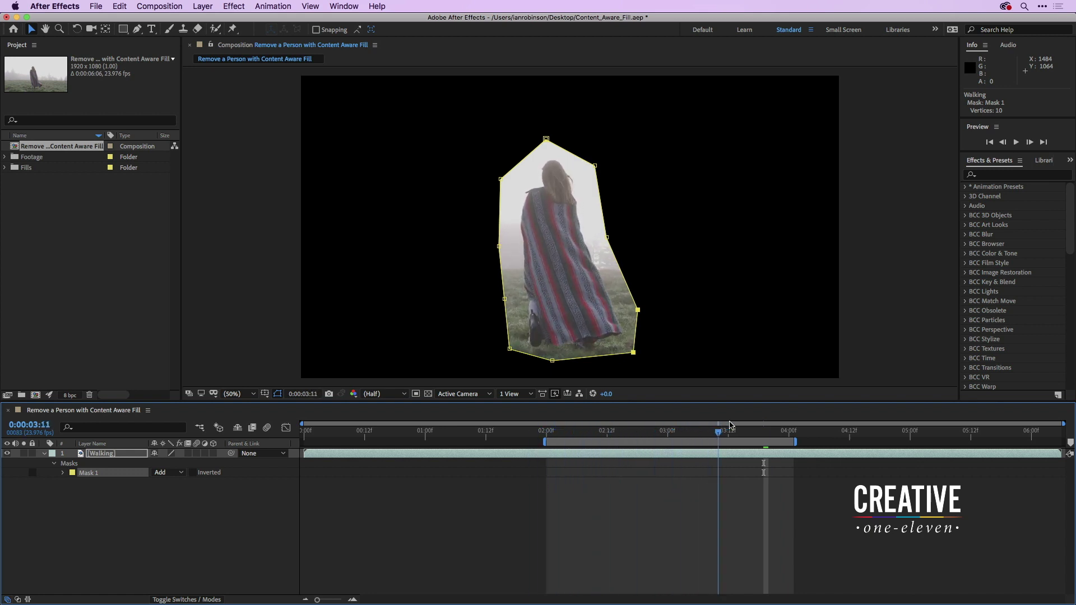
left_click_drag(627, 435, 667, 434)
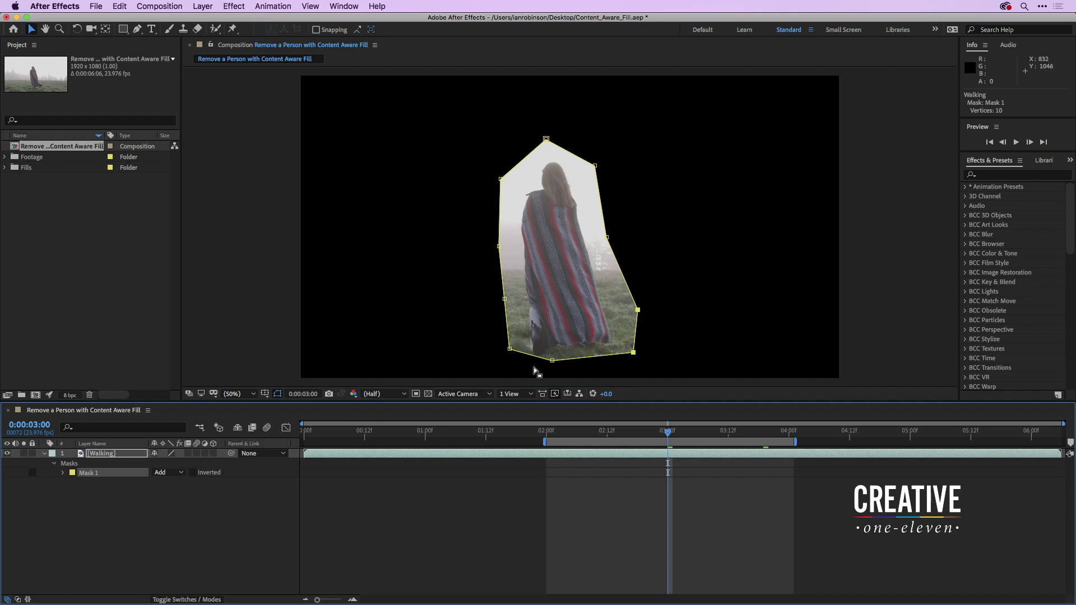
left_click_drag(531, 359, 528, 367)
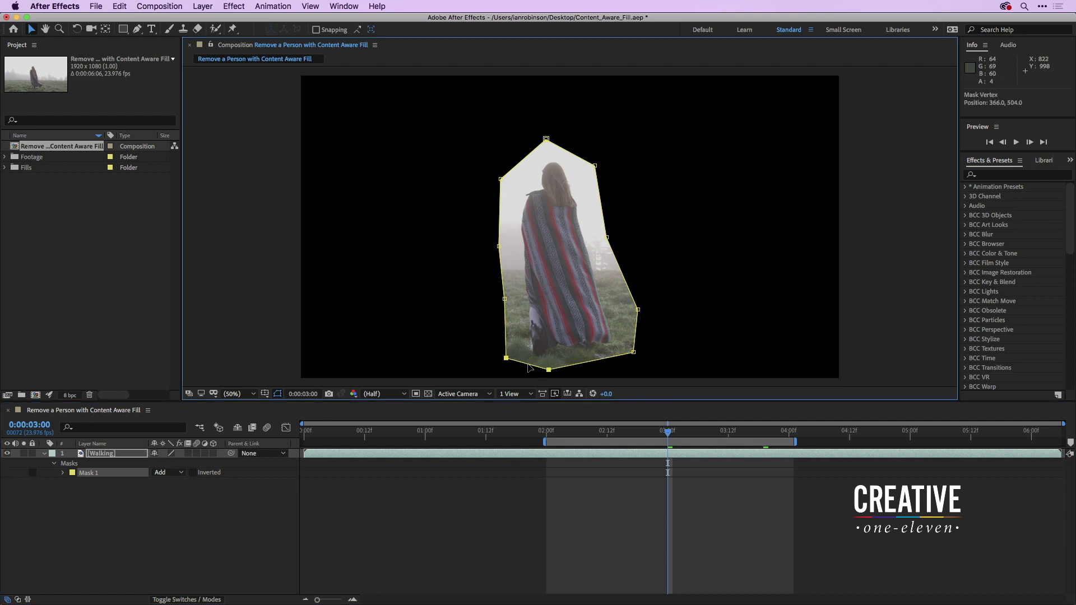
Step: Return to 0:00:02:00 and set the mode of Mask 1 to Subtract
left_click(626, 433)
left_click_drag(616, 437, 546, 427)
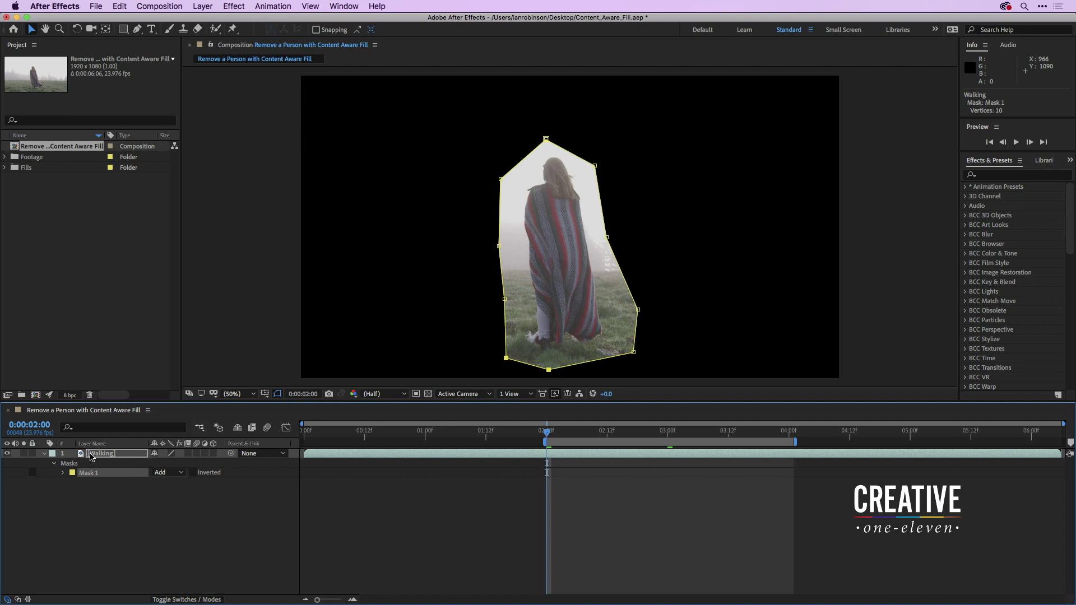
left_click(176, 475)
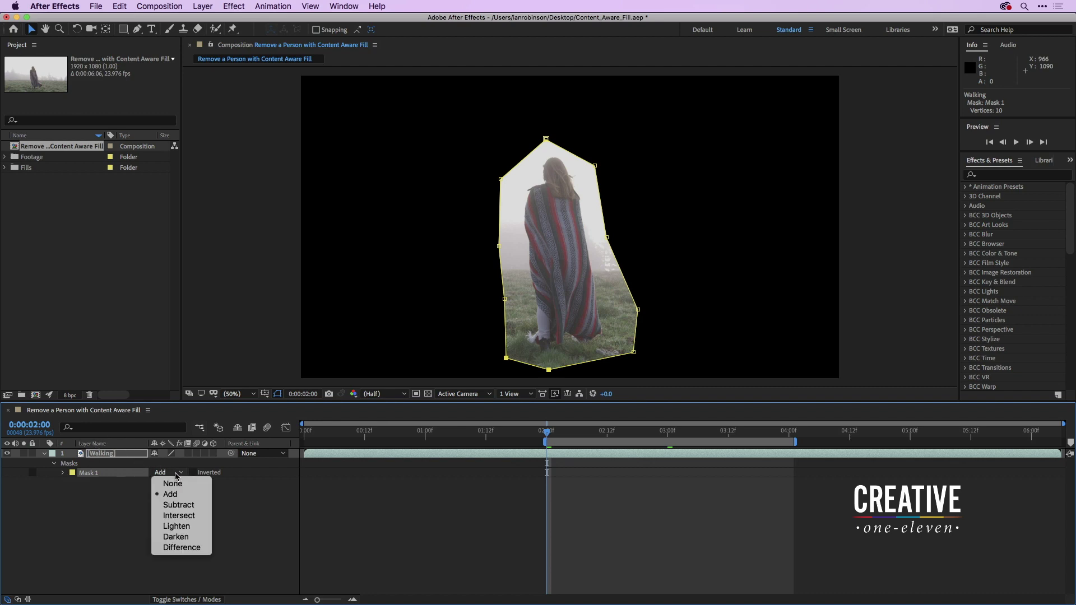
left_click(178, 505)
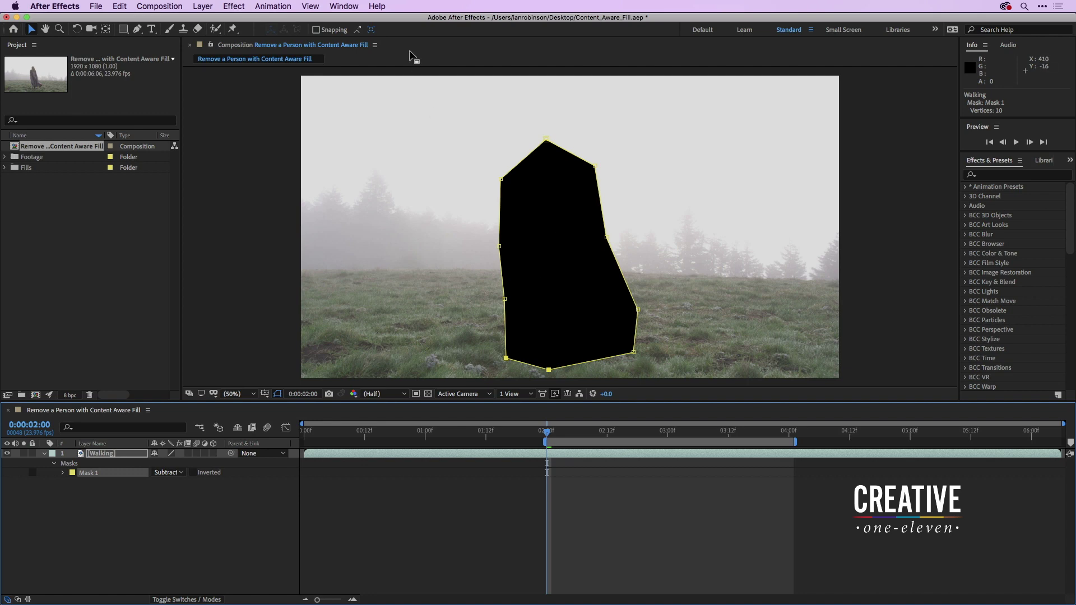
Step: Show the Content-Aware Fill controls and dock them between the composition view and the Info and effects column
left_click(342, 5)
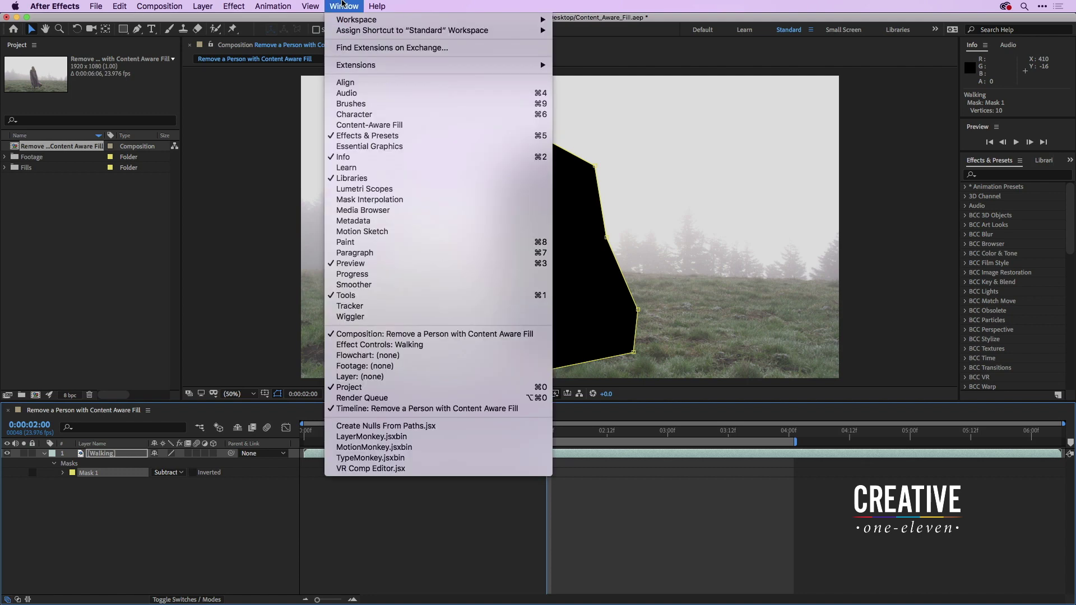
left_click(364, 125)
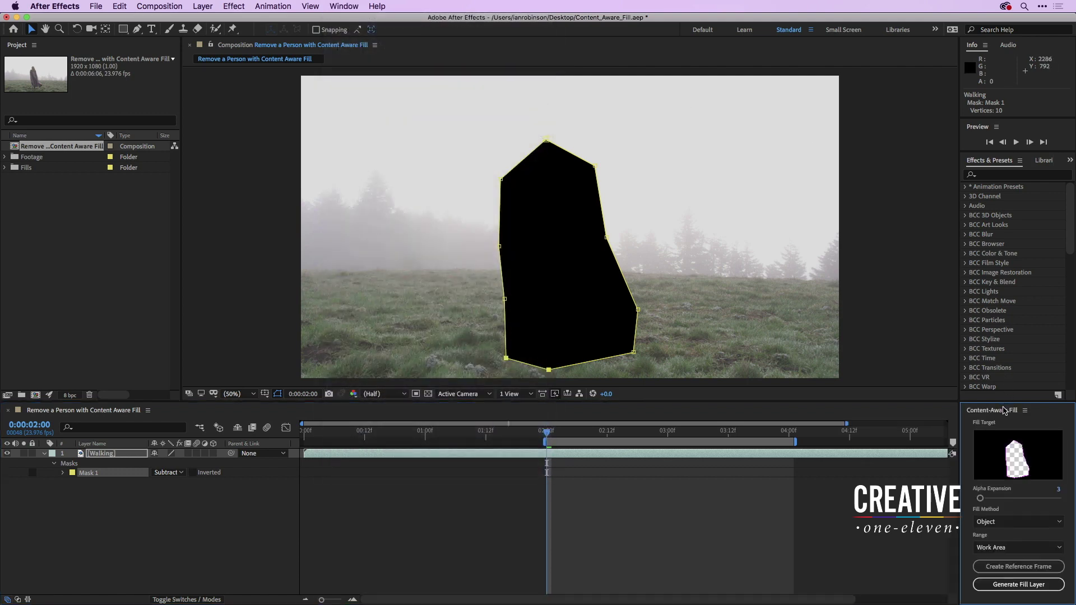
left_click_drag(1002, 415, 944, 150)
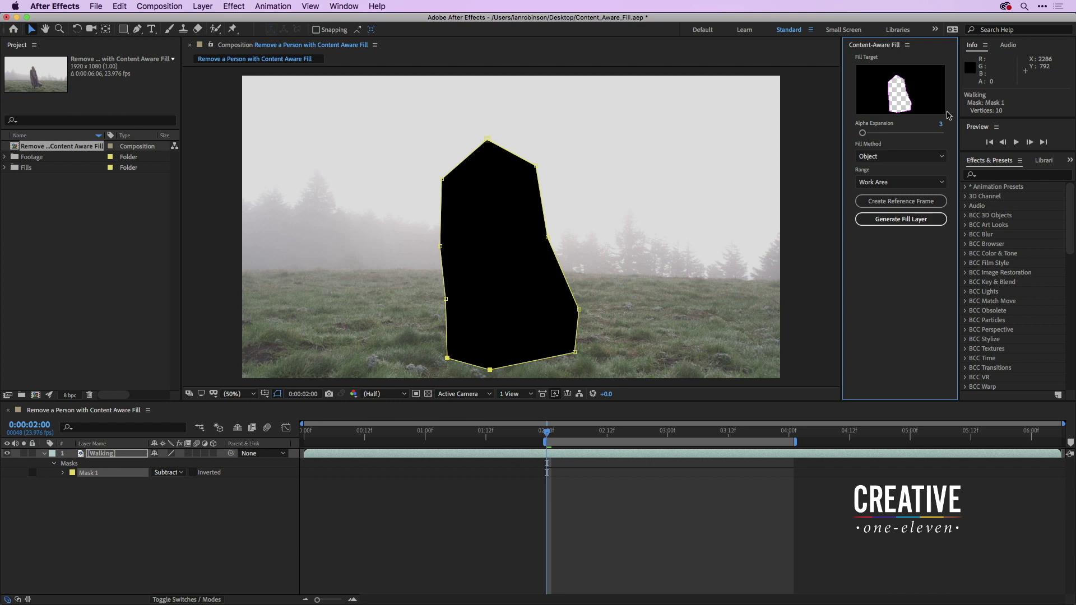
Step: Generate a content-aware fill layer using the Object fill method and the Work Area range
left_click(893, 156)
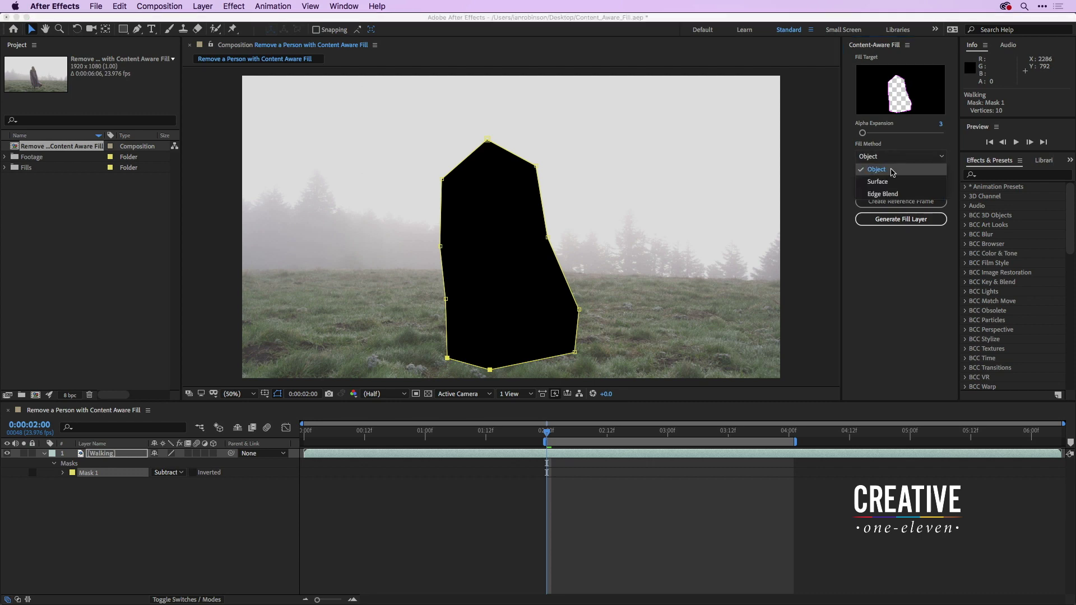
left_click(900, 170)
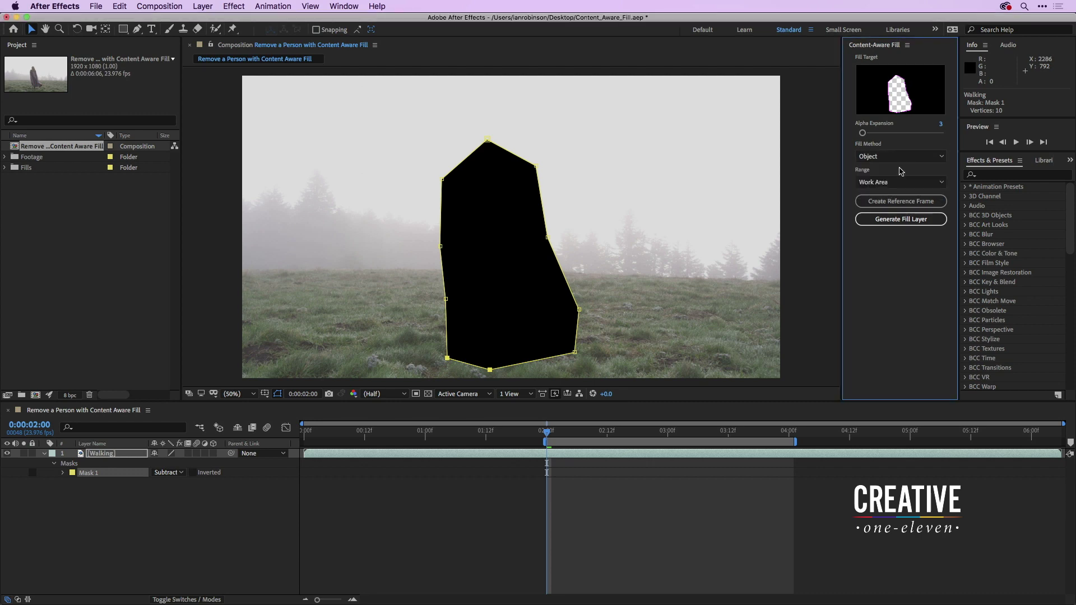
left_click(895, 183)
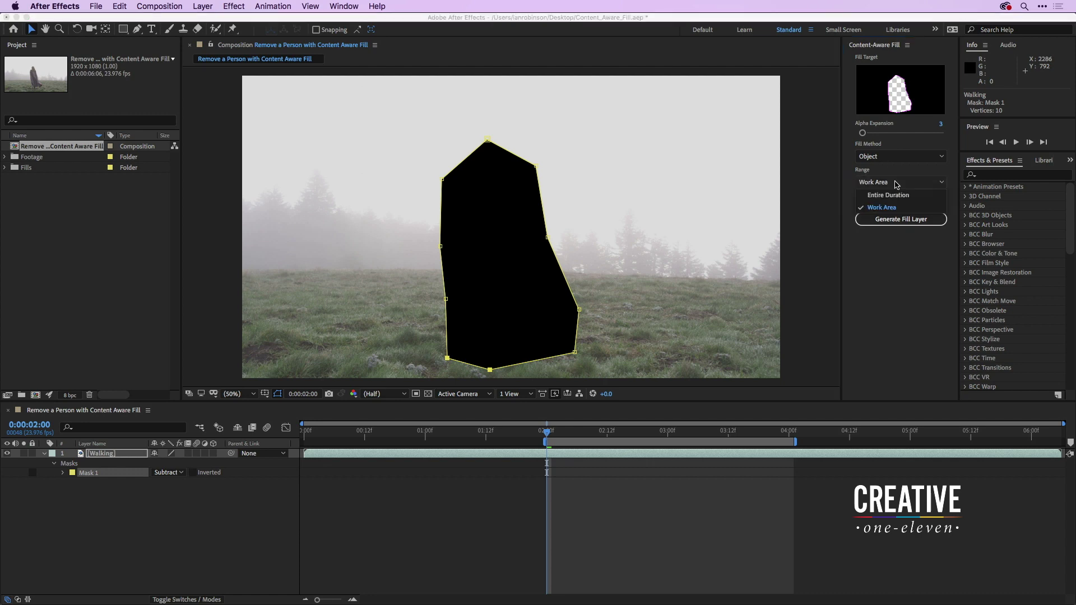
left_click(907, 208)
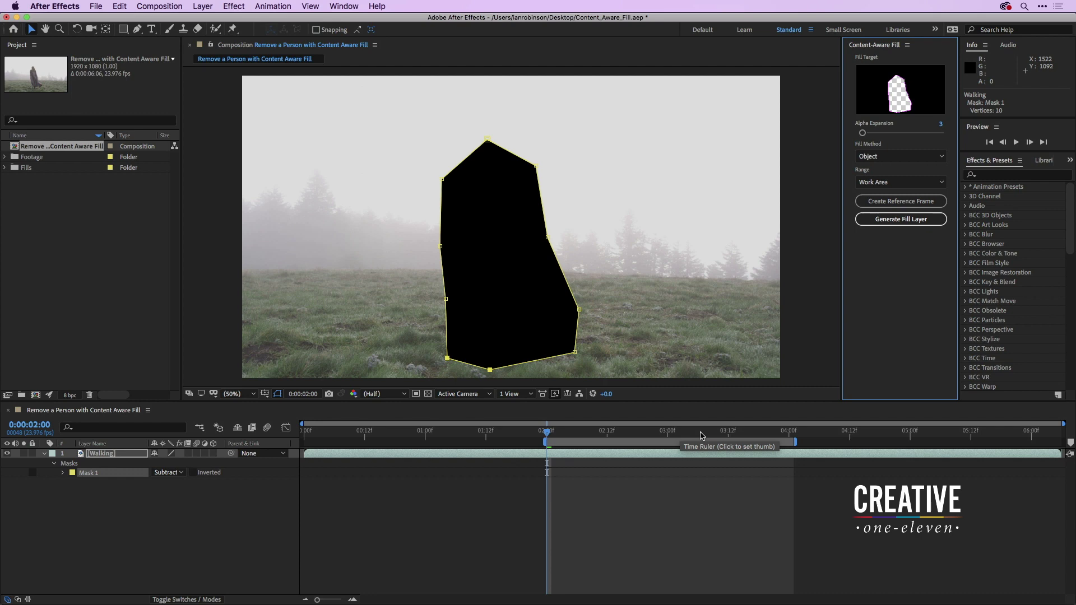
left_click(870, 221)
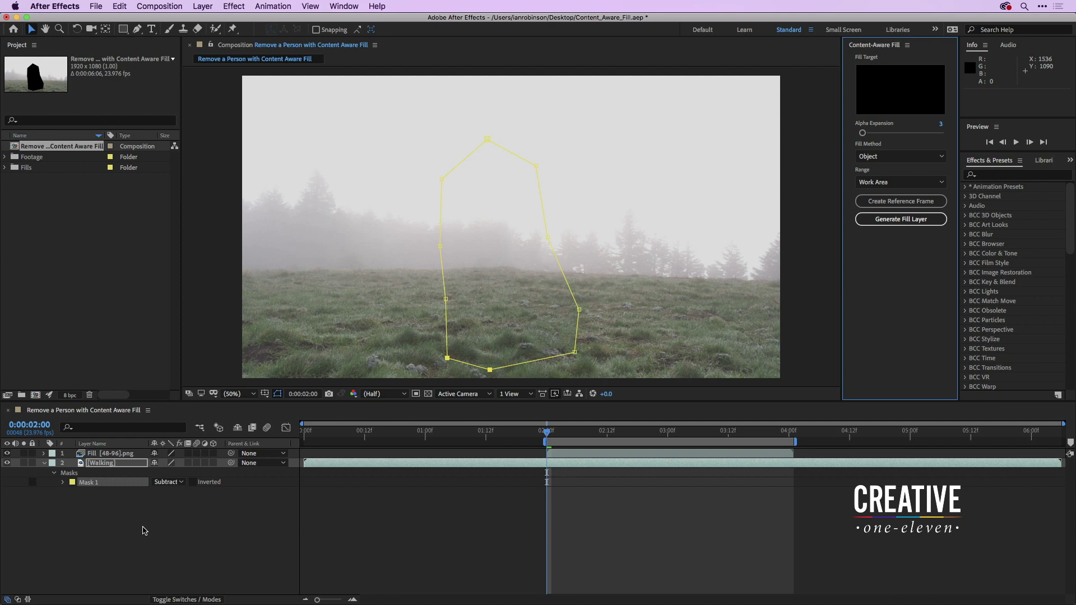
Step: Deselect the layers and play back the work area to check the filled background
left_click(145, 531)
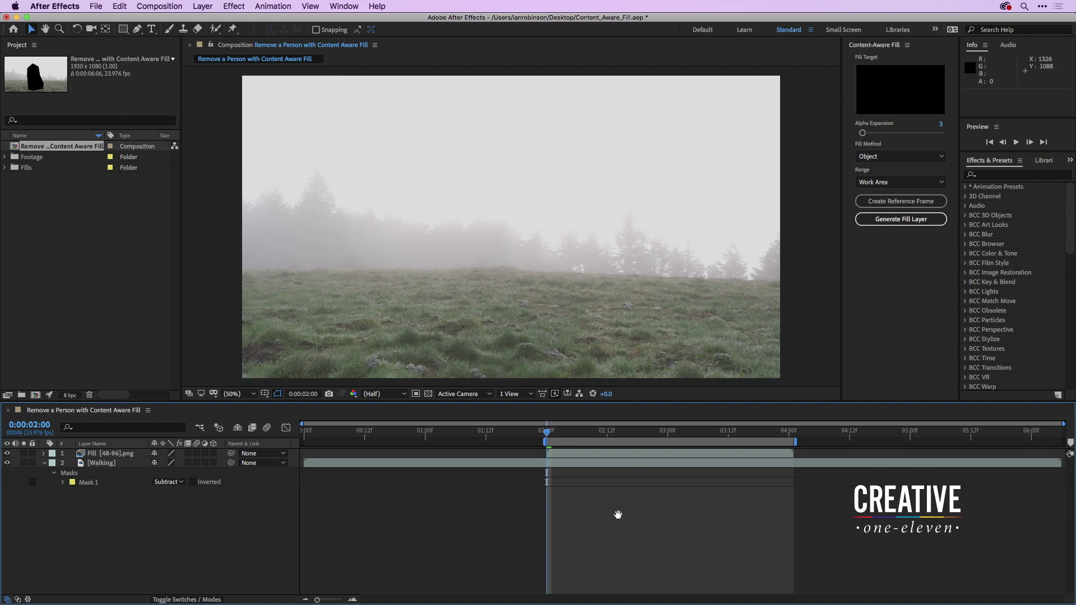
key("space")
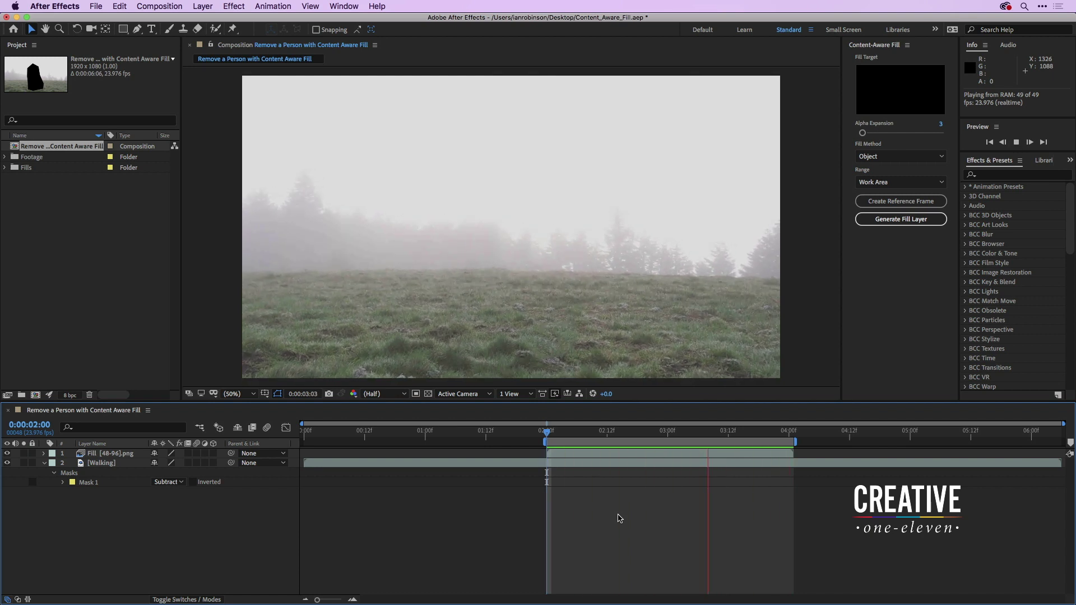
key("space")
key("space")
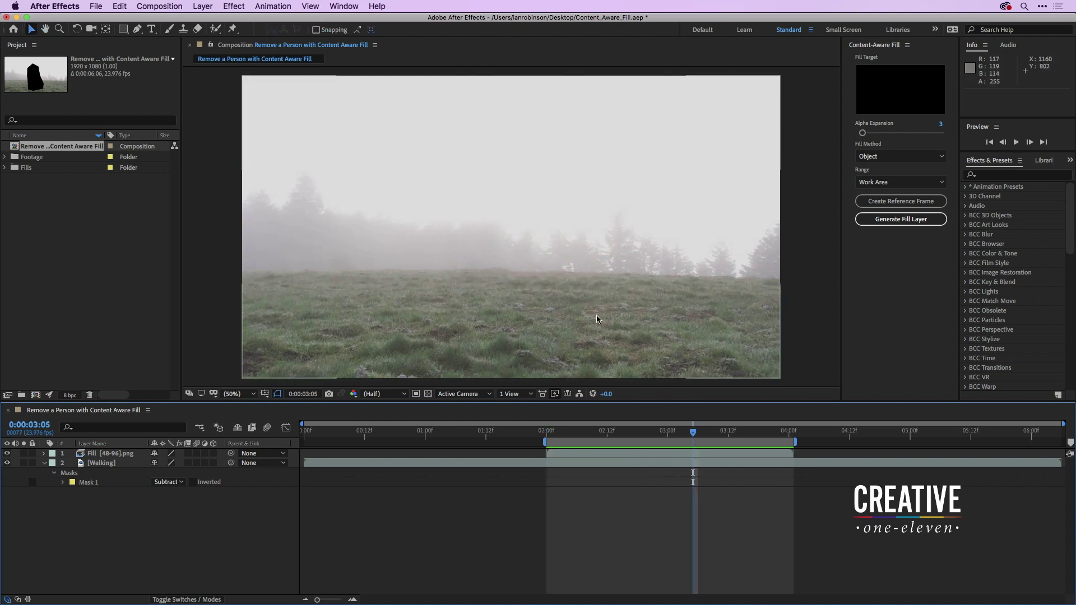
Step: Create a content-aware fill reference frame at 0:00:02:00 and switch to Photoshop to edit it
left_click_drag(672, 436, 548, 437)
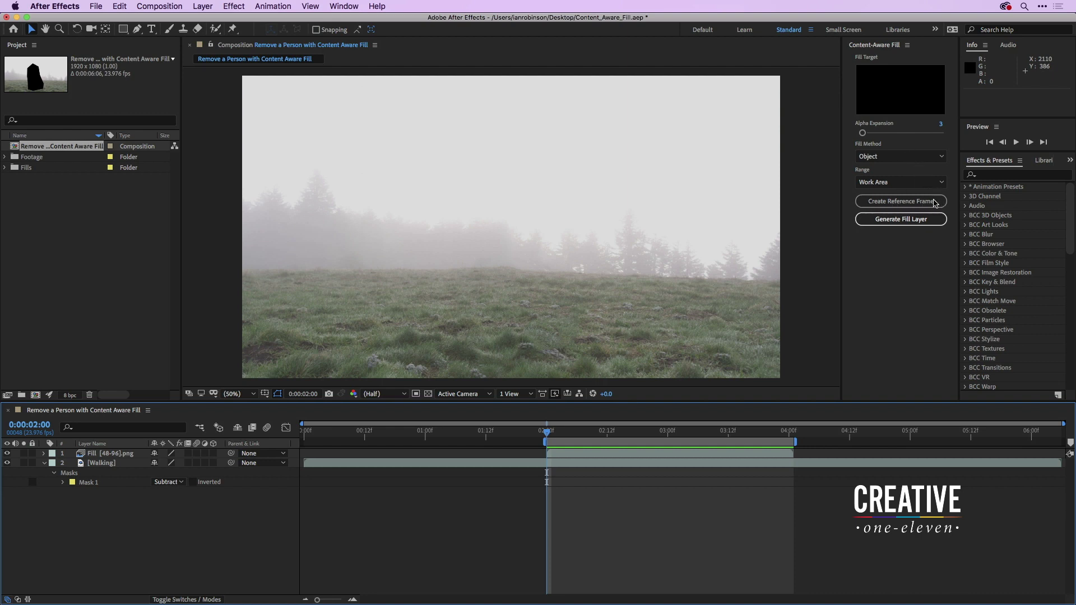
left_click(938, 205)
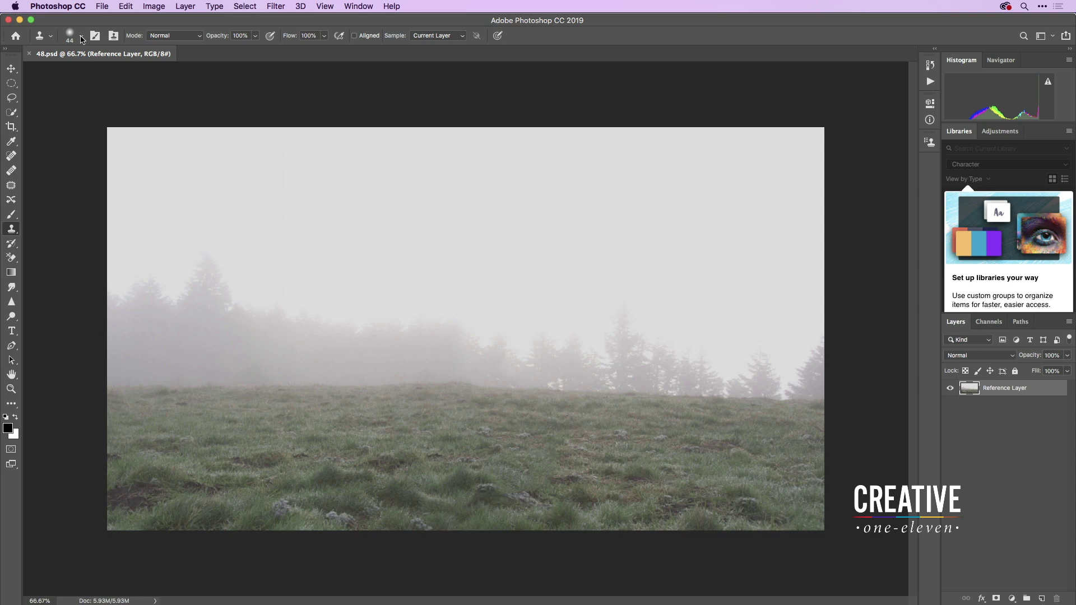
Step: Set the Clone Stamp brush to about 48 px in size with 0% hardness
left_click(81, 35)
left_click_drag(79, 71, 79, 72)
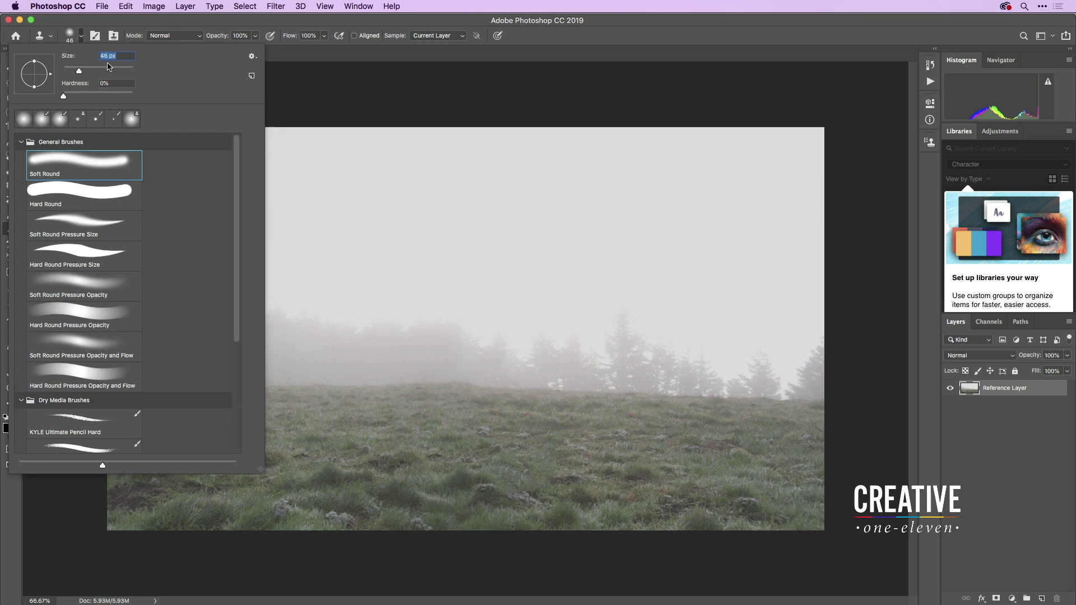
left_click(64, 96)
left_click(88, 19)
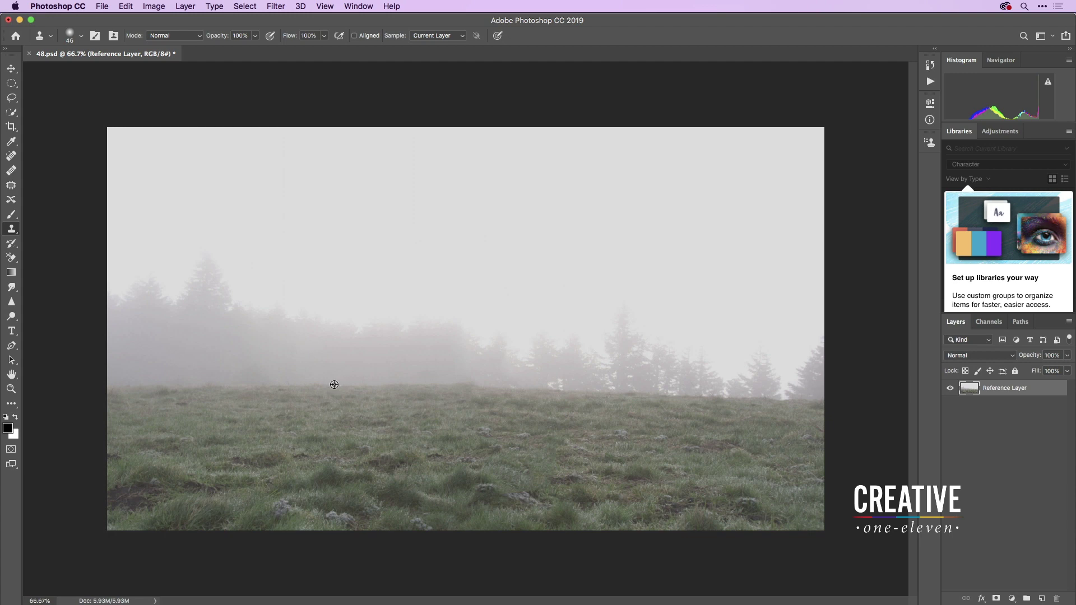
Step: Clone the clean horizon edge between grass and fog over the uneven filled area near the middle of the reference frame
left_click(334, 385, "alt")
left_click_drag(446, 384, 493, 386)
left_click(374, 384, "alt")
left_click_drag(460, 384, 500, 386)
left_click(407, 385, "alt")
left_click_drag(466, 386, 515, 390)
left_click_drag(506, 390, 457, 386)
left_click_drag(439, 385, 527, 391)
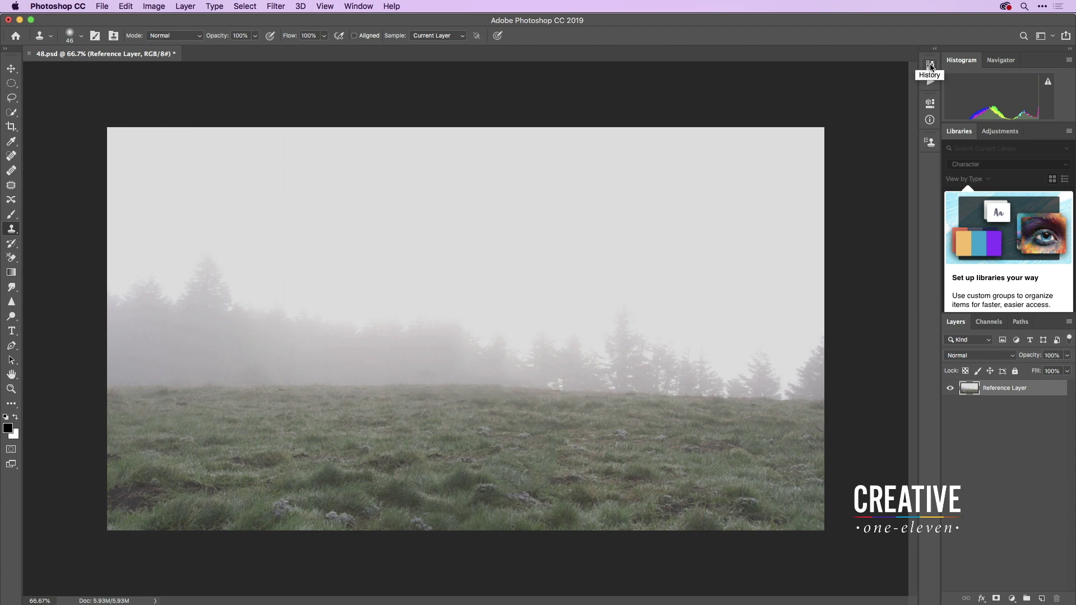
Step: Compare the reference frame's originally opened state with its last Clone Stamp state in the history
left_click(930, 66)
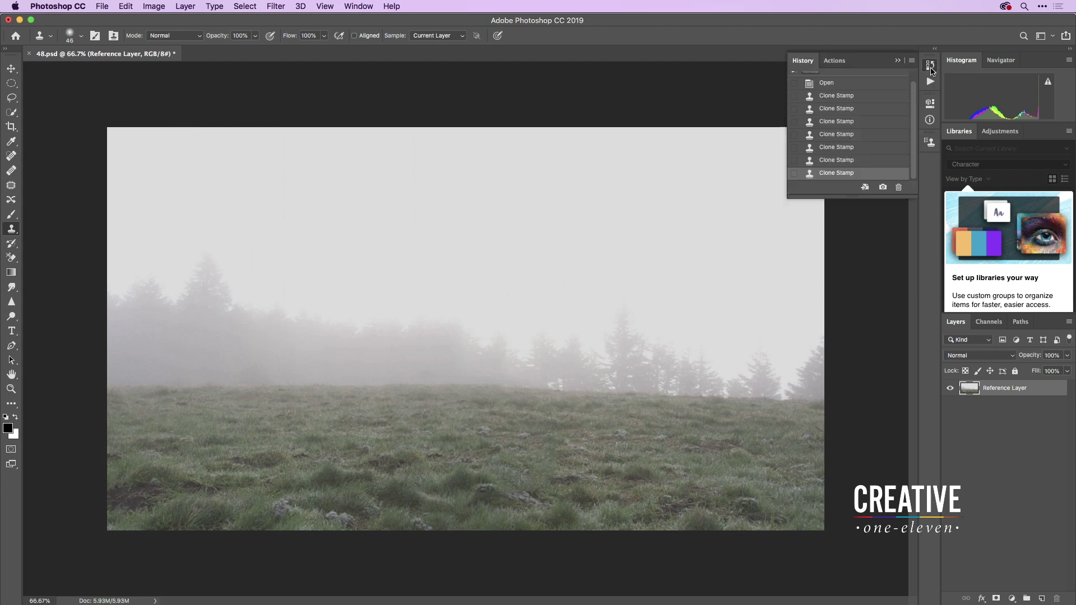
left_click(863, 88)
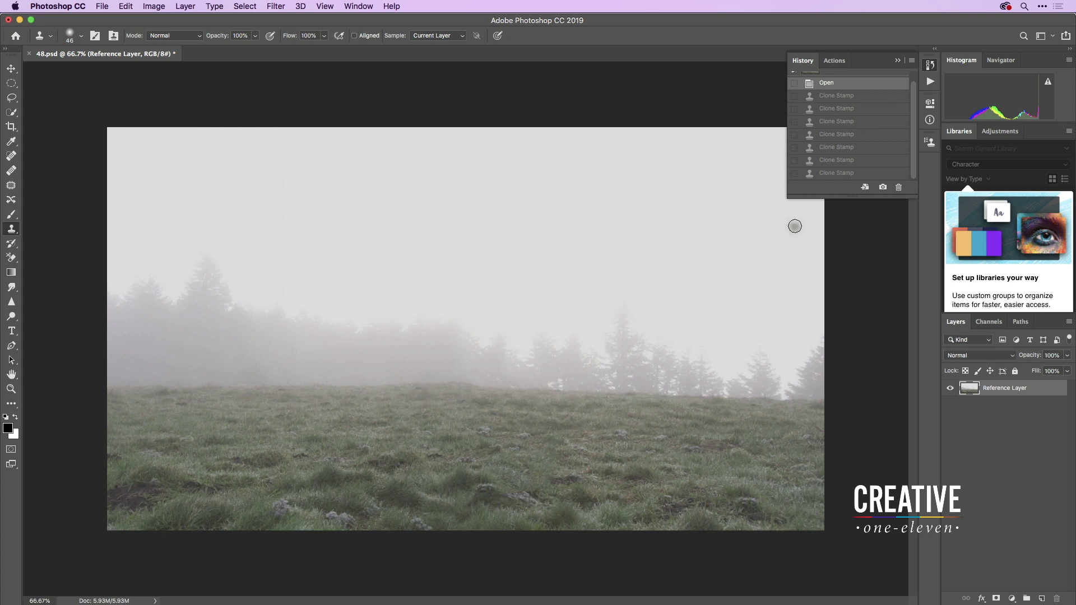
left_click(837, 173)
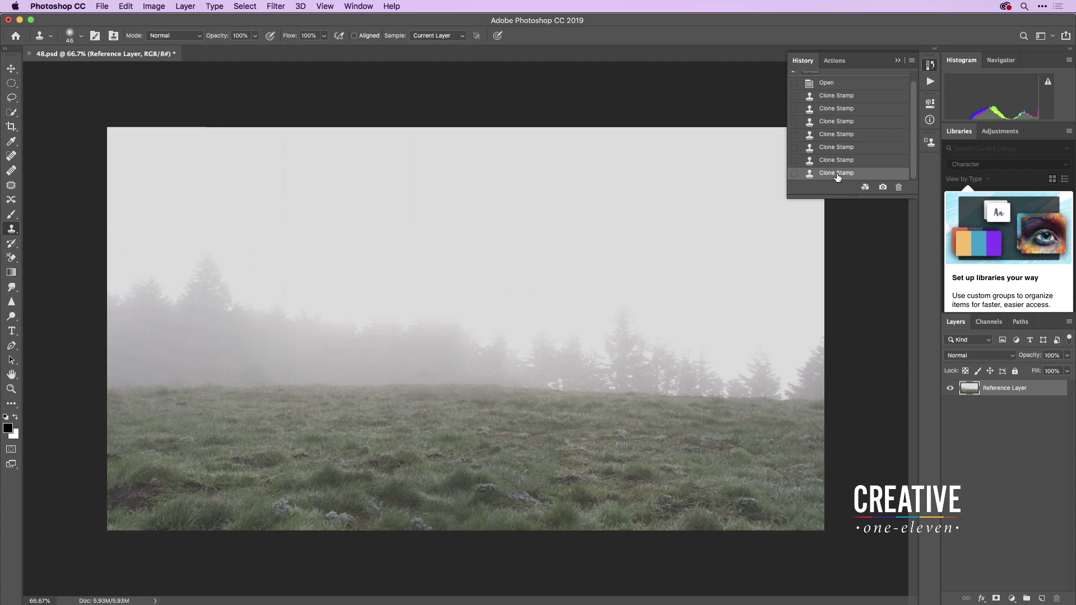
left_click(839, 84)
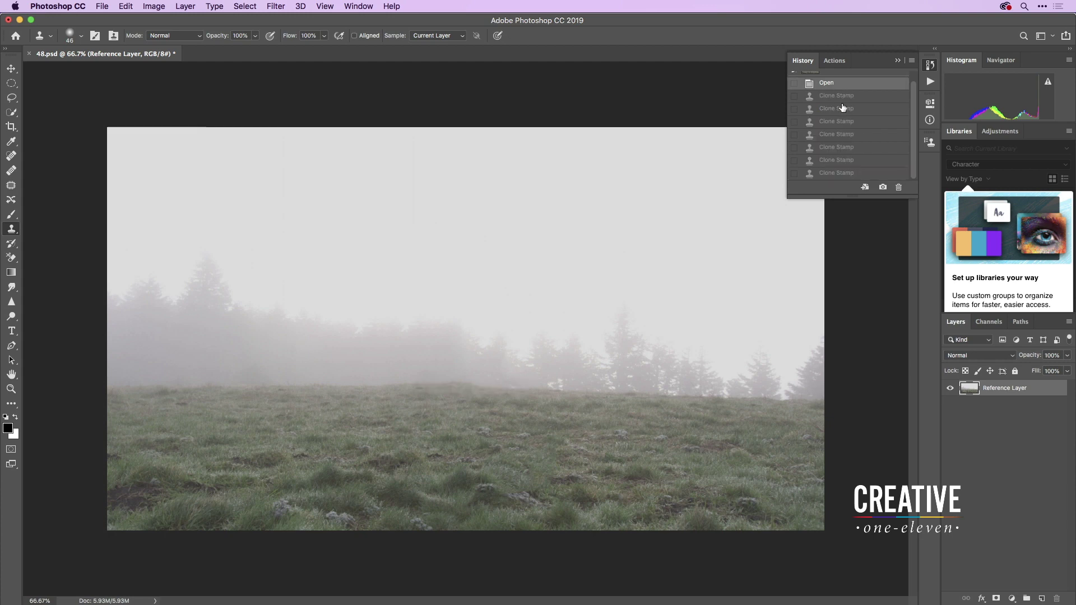
left_click(839, 173)
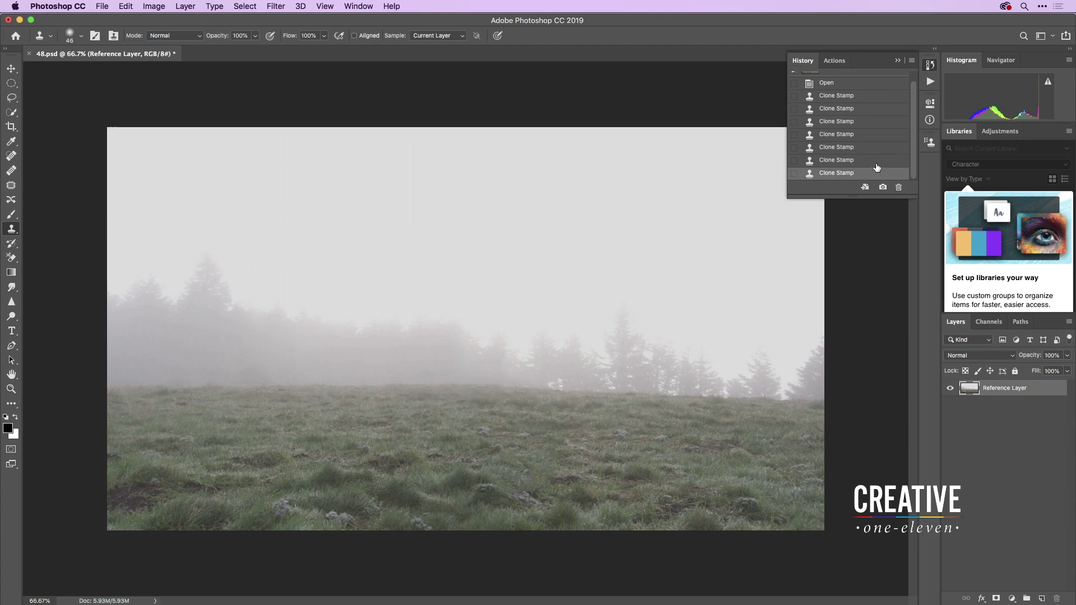
Step: Save the retouched reference frame, then switch to After Effects and hide the existing Fill layer
key("super+s")
key("super+Tab")
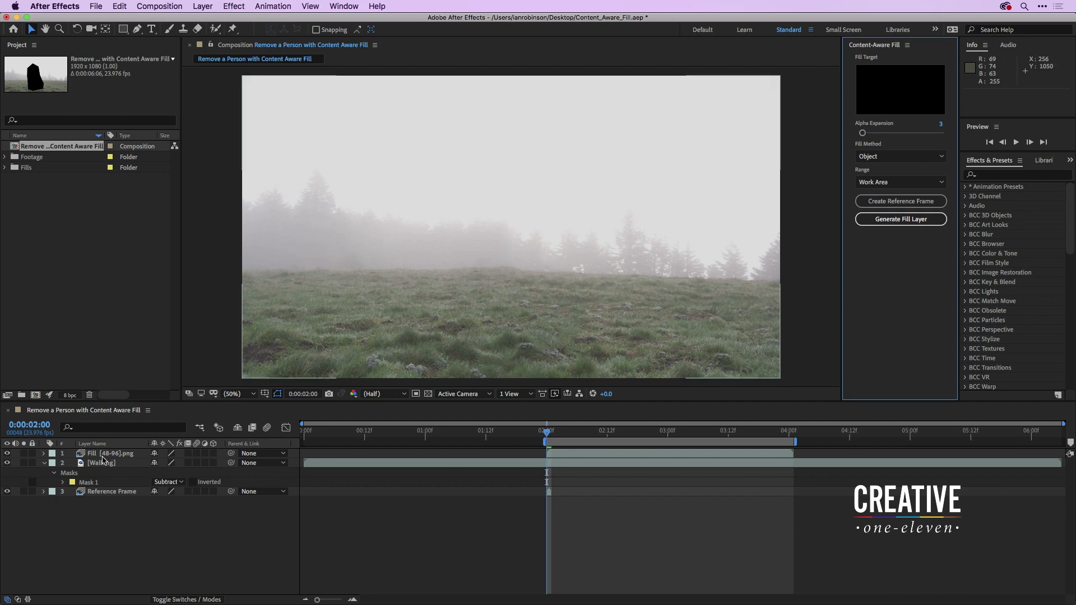
left_click(7, 453)
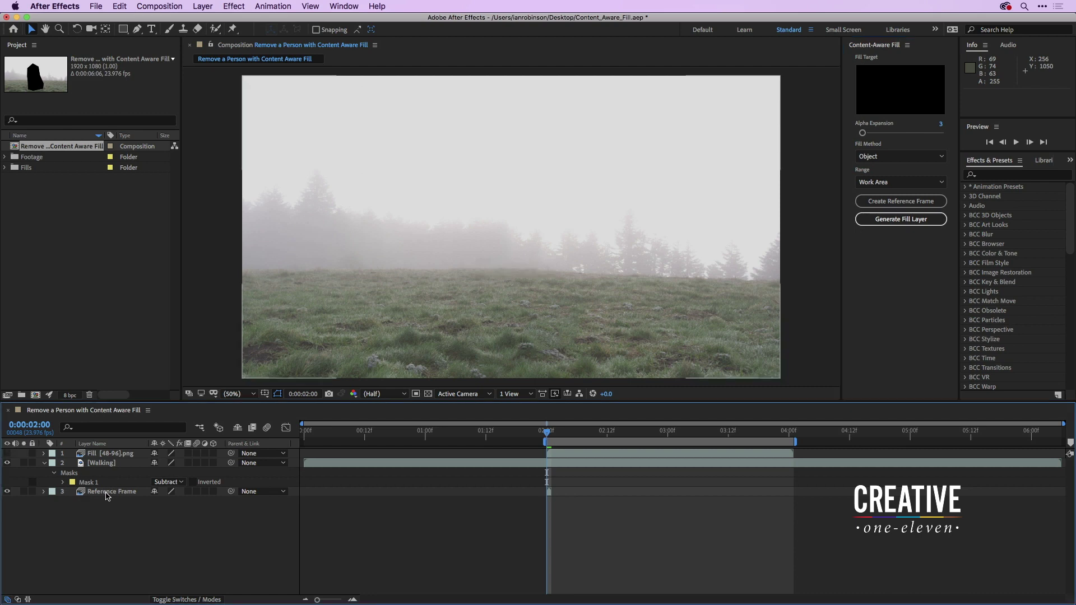
Step: Toggle the Reference Frame layer's visibility and scrub around 0:00:02:00 to check the retouched frame behind the mask
left_click(7, 491)
left_click(7, 491)
left_click(7, 491)
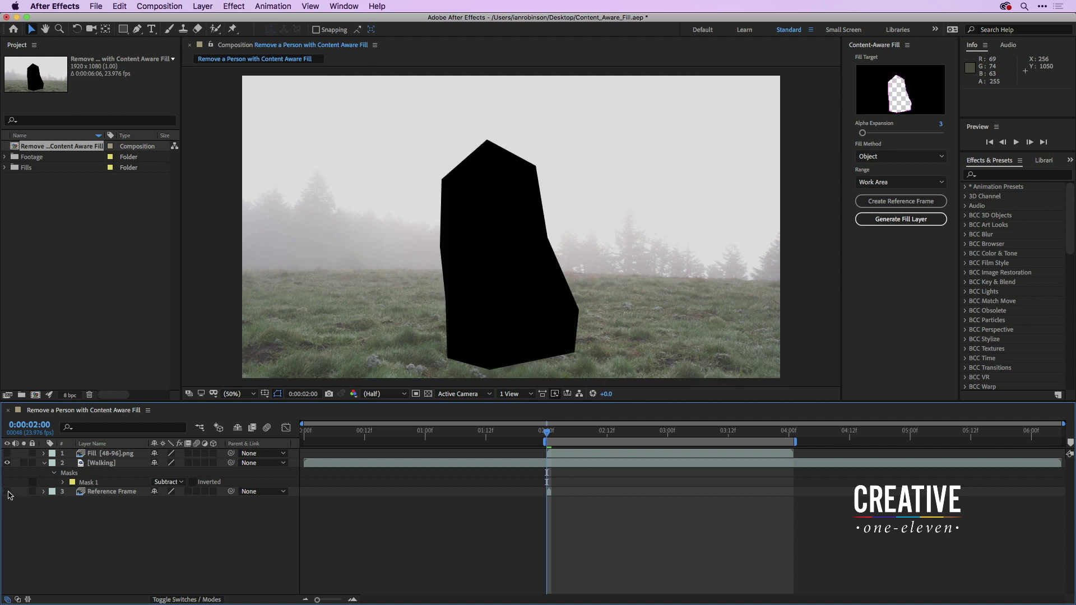
left_click(7, 492)
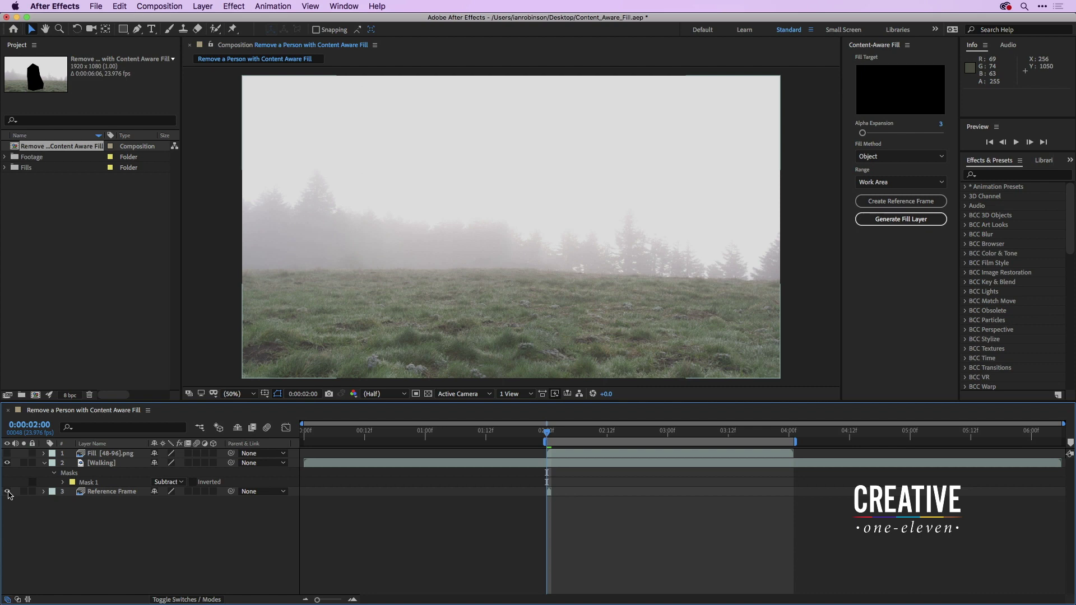
mouse_move(550, 434)
left_mouse_down()
mouse_move(573, 433)
mouse_move(547, 433)
left_mouse_up()
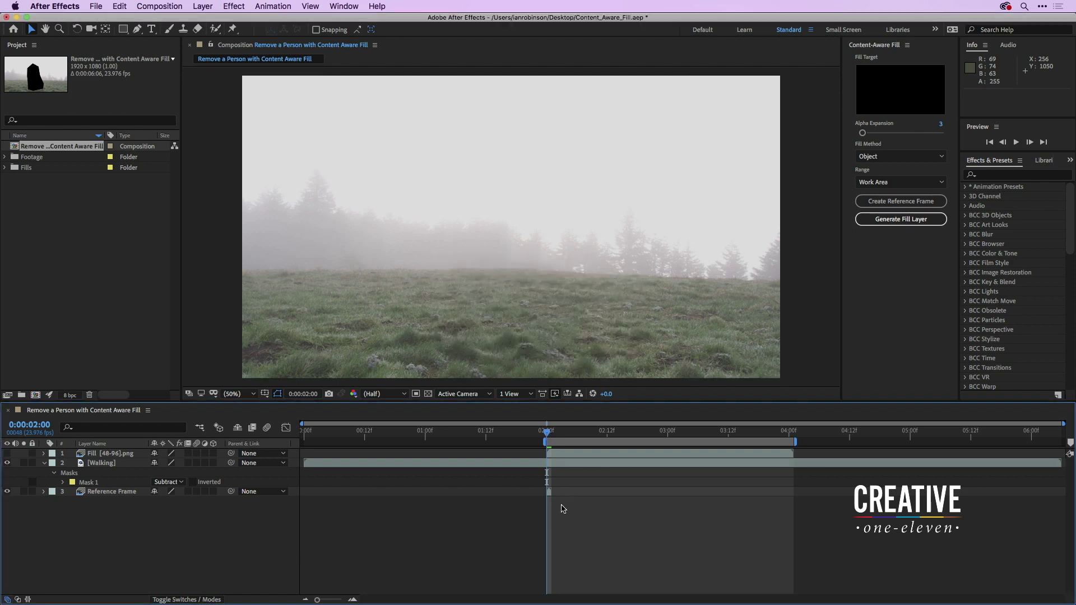
Step: Generate a new fill layer with the Object method and Work Area range, and play back the result
left_click(884, 219)
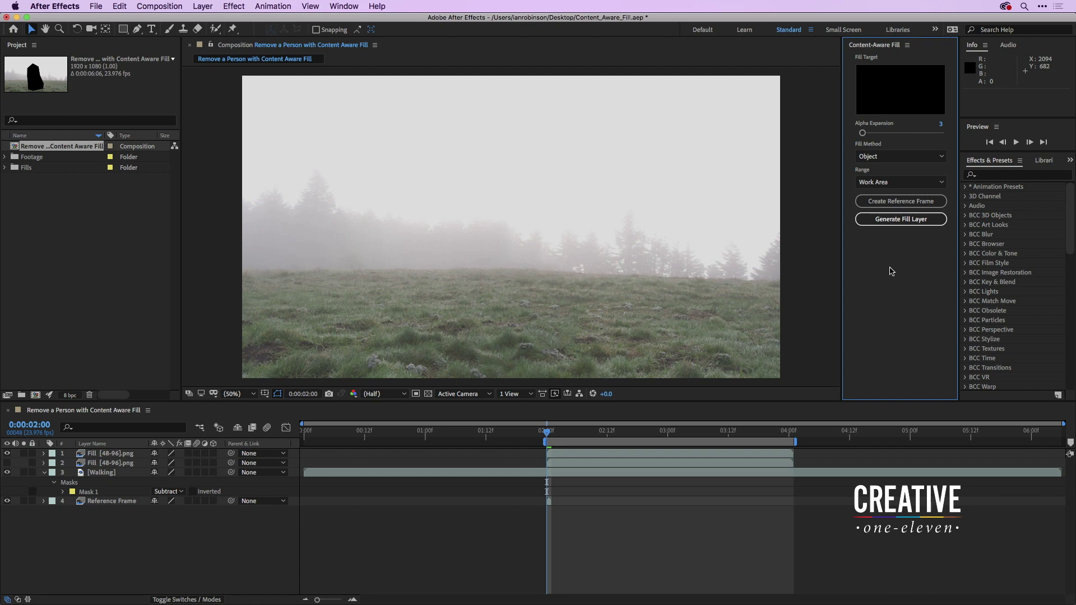
key("space")
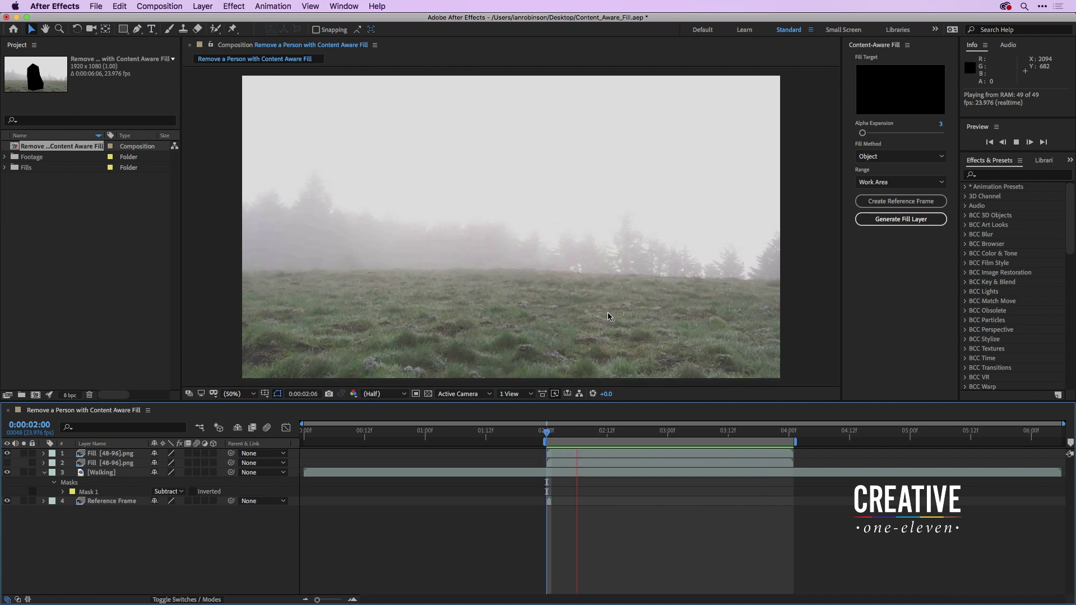
key("space")
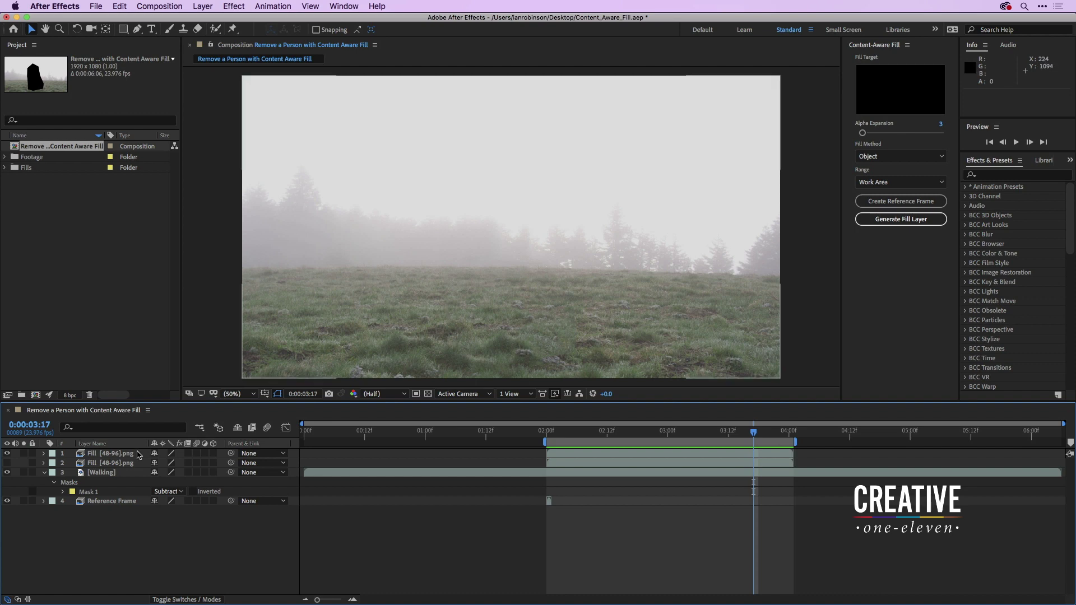
Step: Scrub through the work area to 0:00:03:00 to inspect the new fill with the older Fill layer hidden
left_click(7, 463)
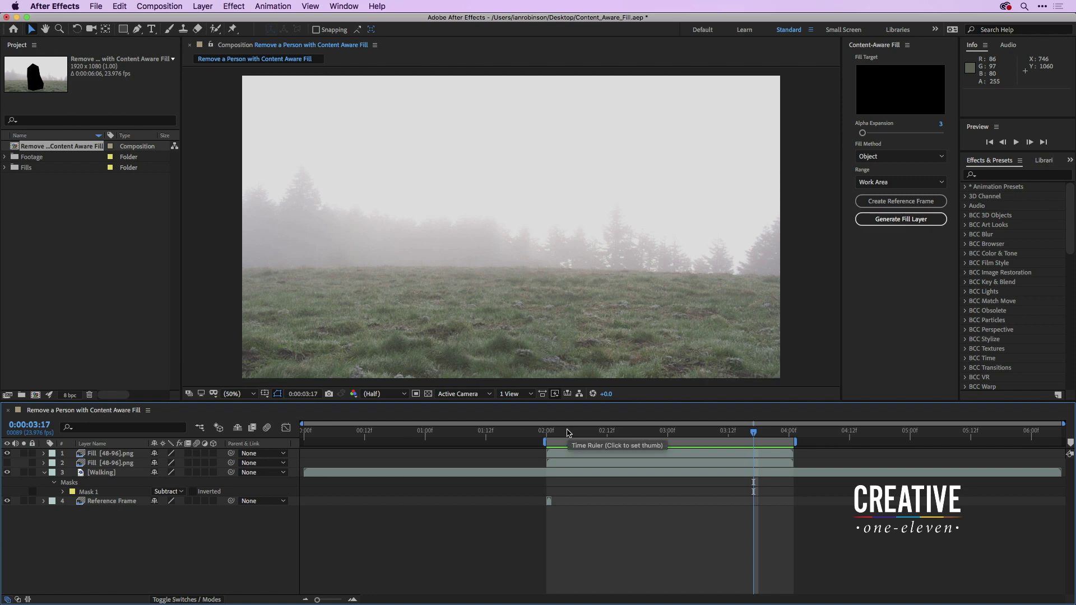
left_click_drag(567, 432, 667, 434)
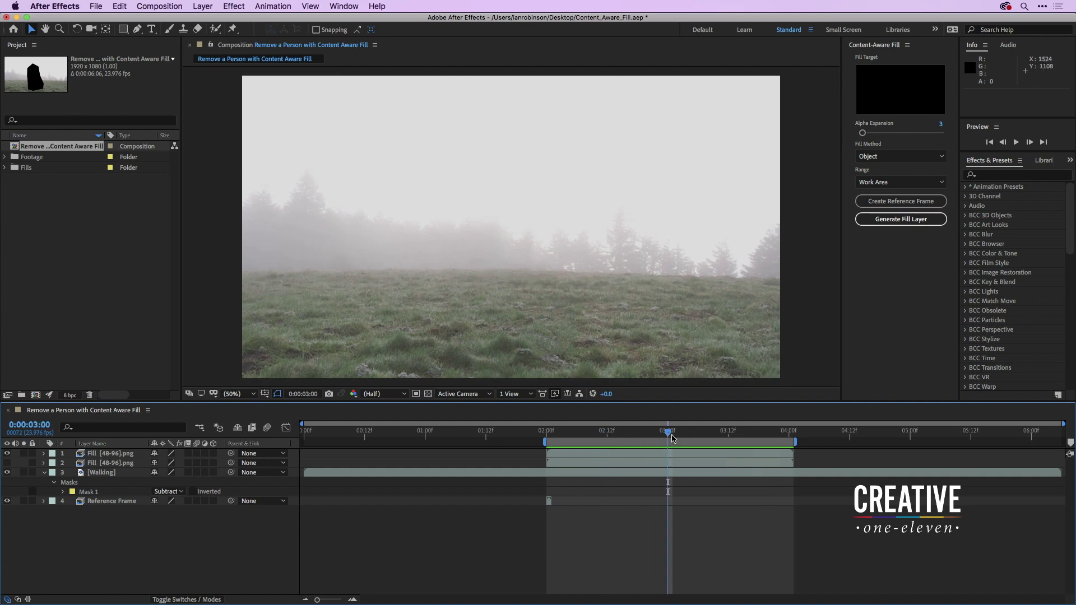
mouse_move(669, 433)
left_mouse_down()
mouse_move(653, 437)
mouse_move(668, 439)
left_mouse_up()
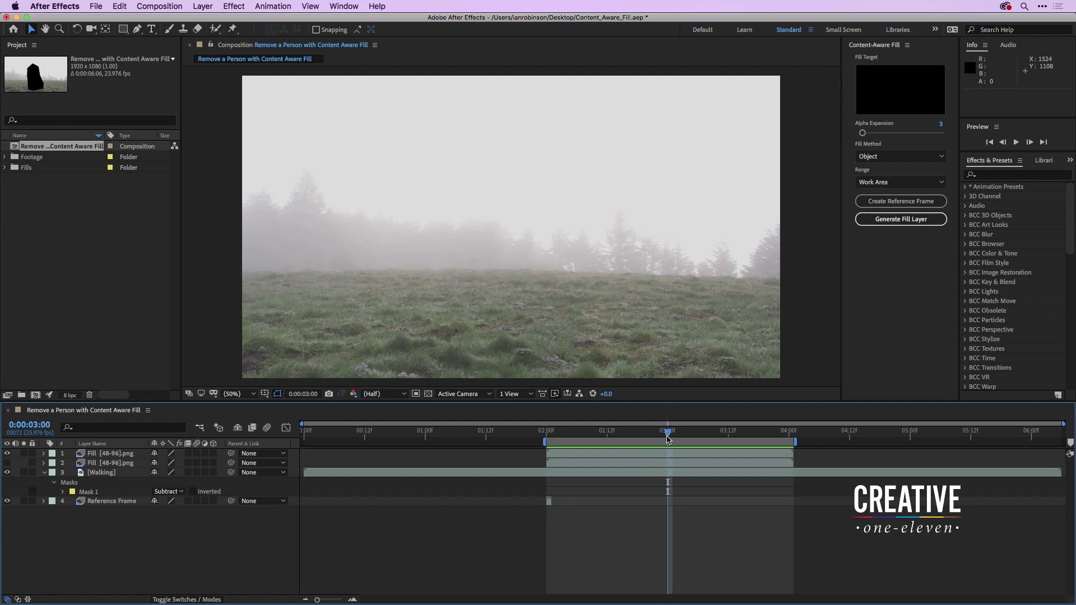